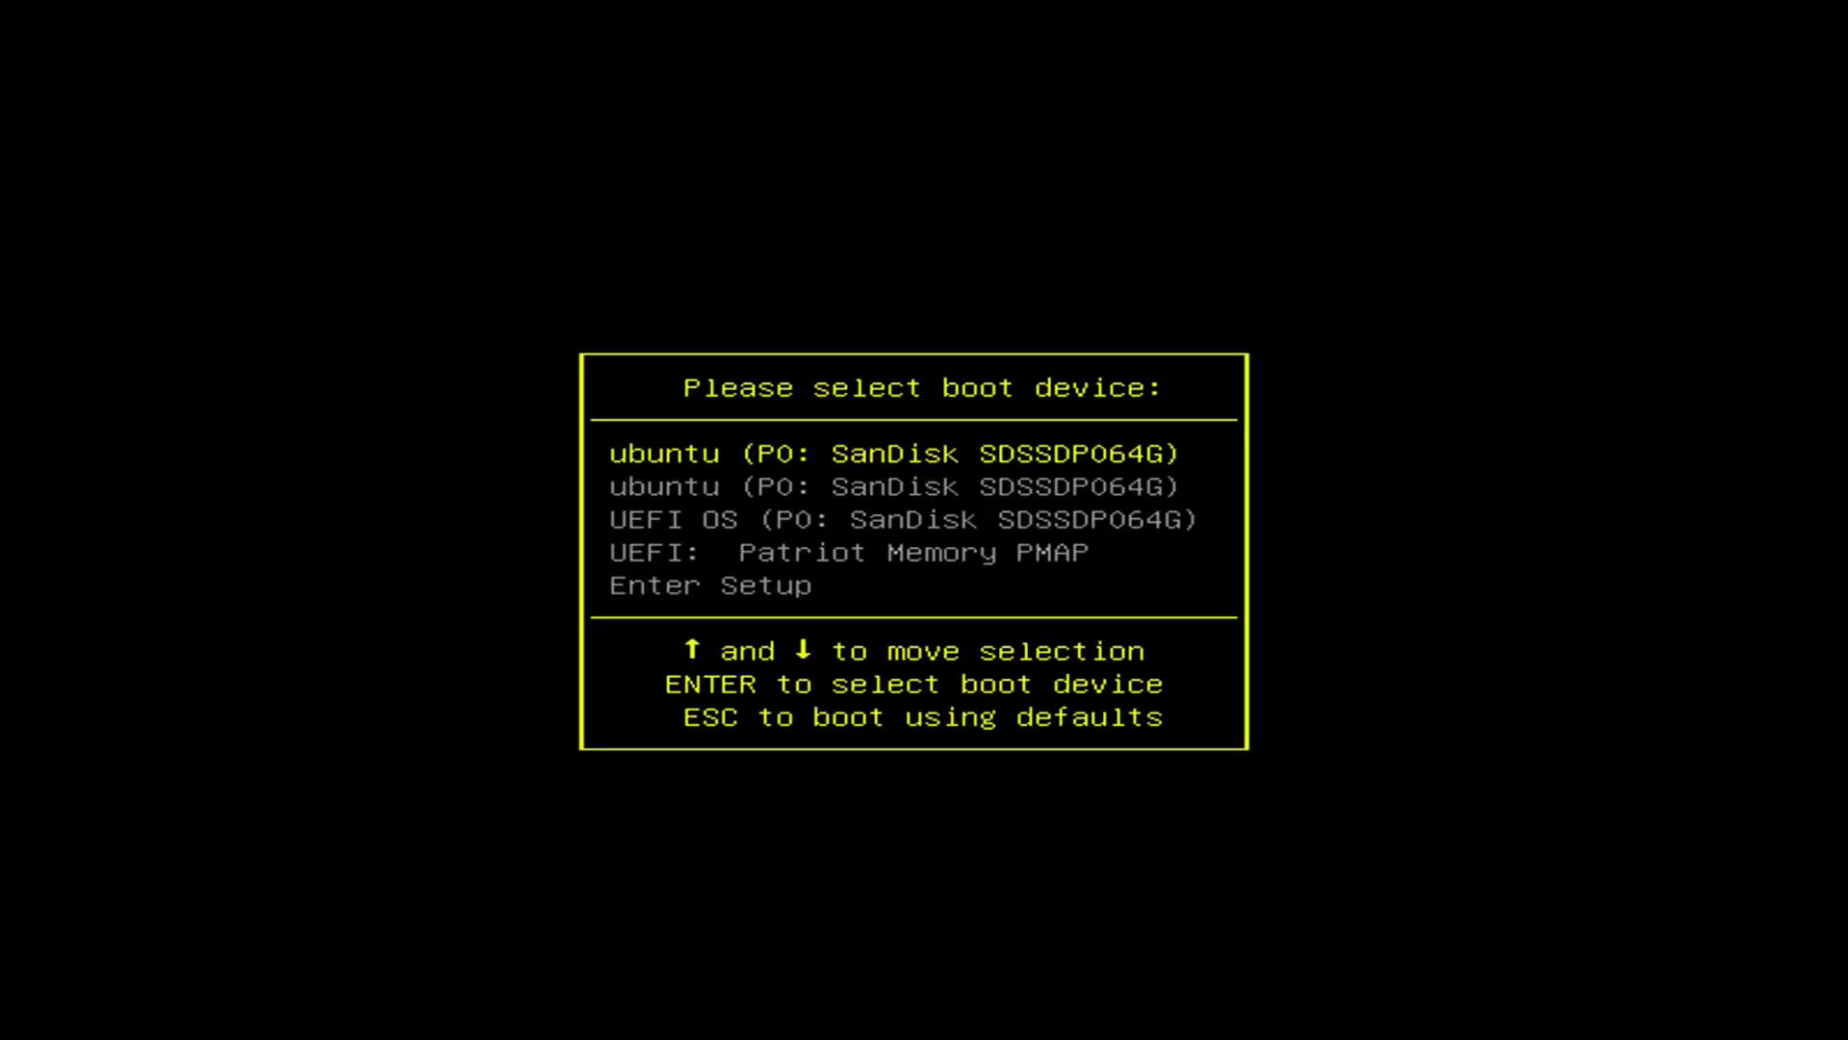
Boot from UEFI: Patriot Memory PMAP to reach Ventoy's list of nine ISO images
key("Down")
key("Down")
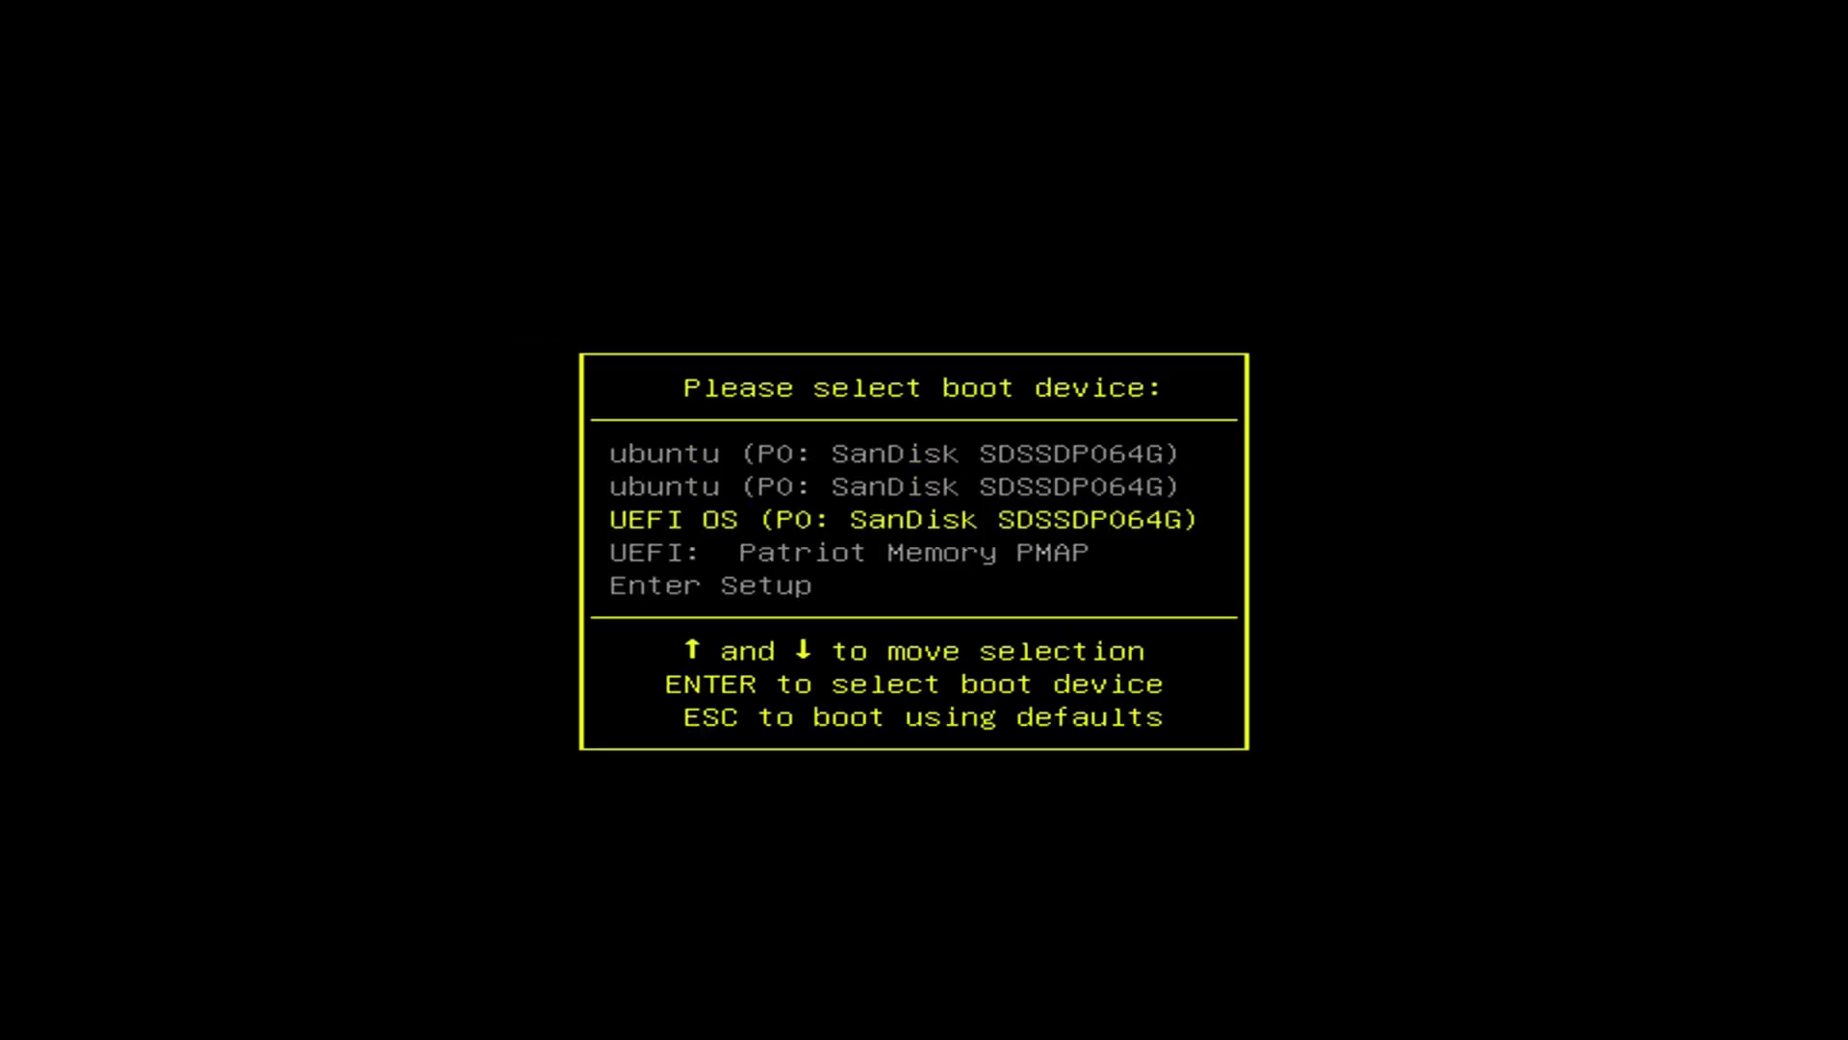
key("Down")
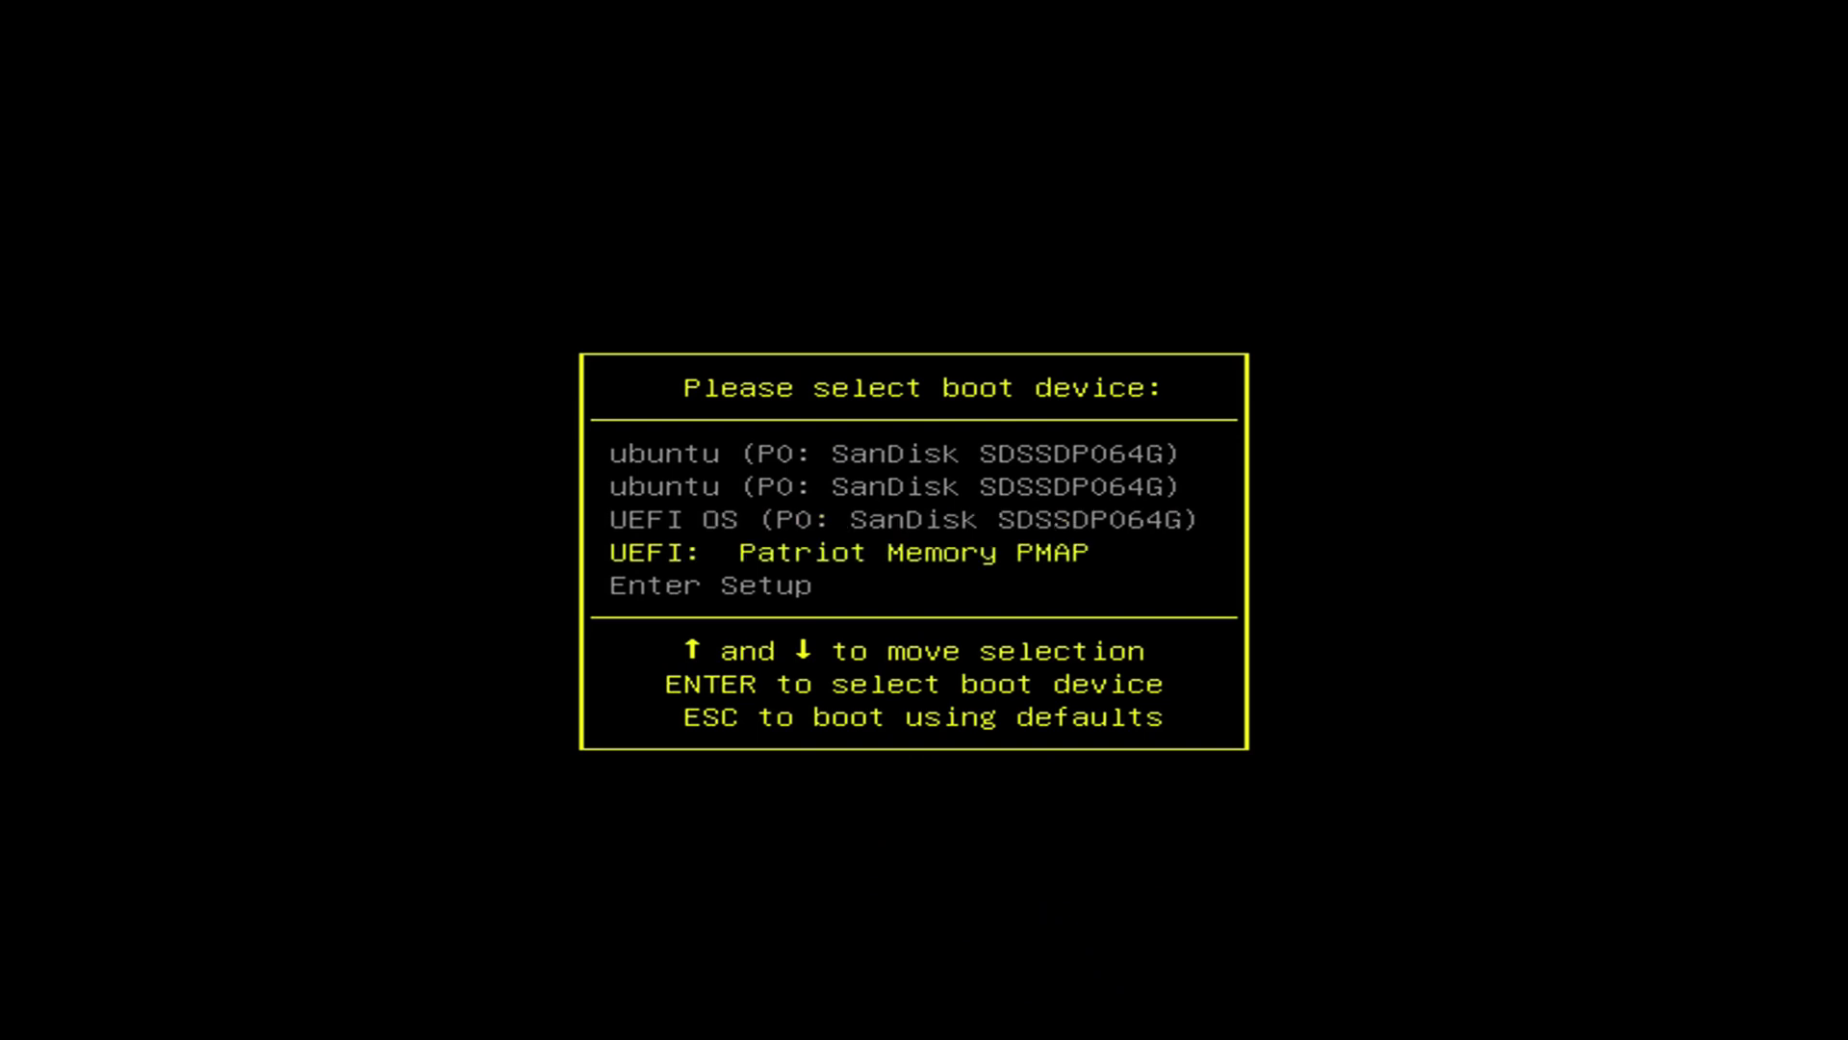
key("Return")
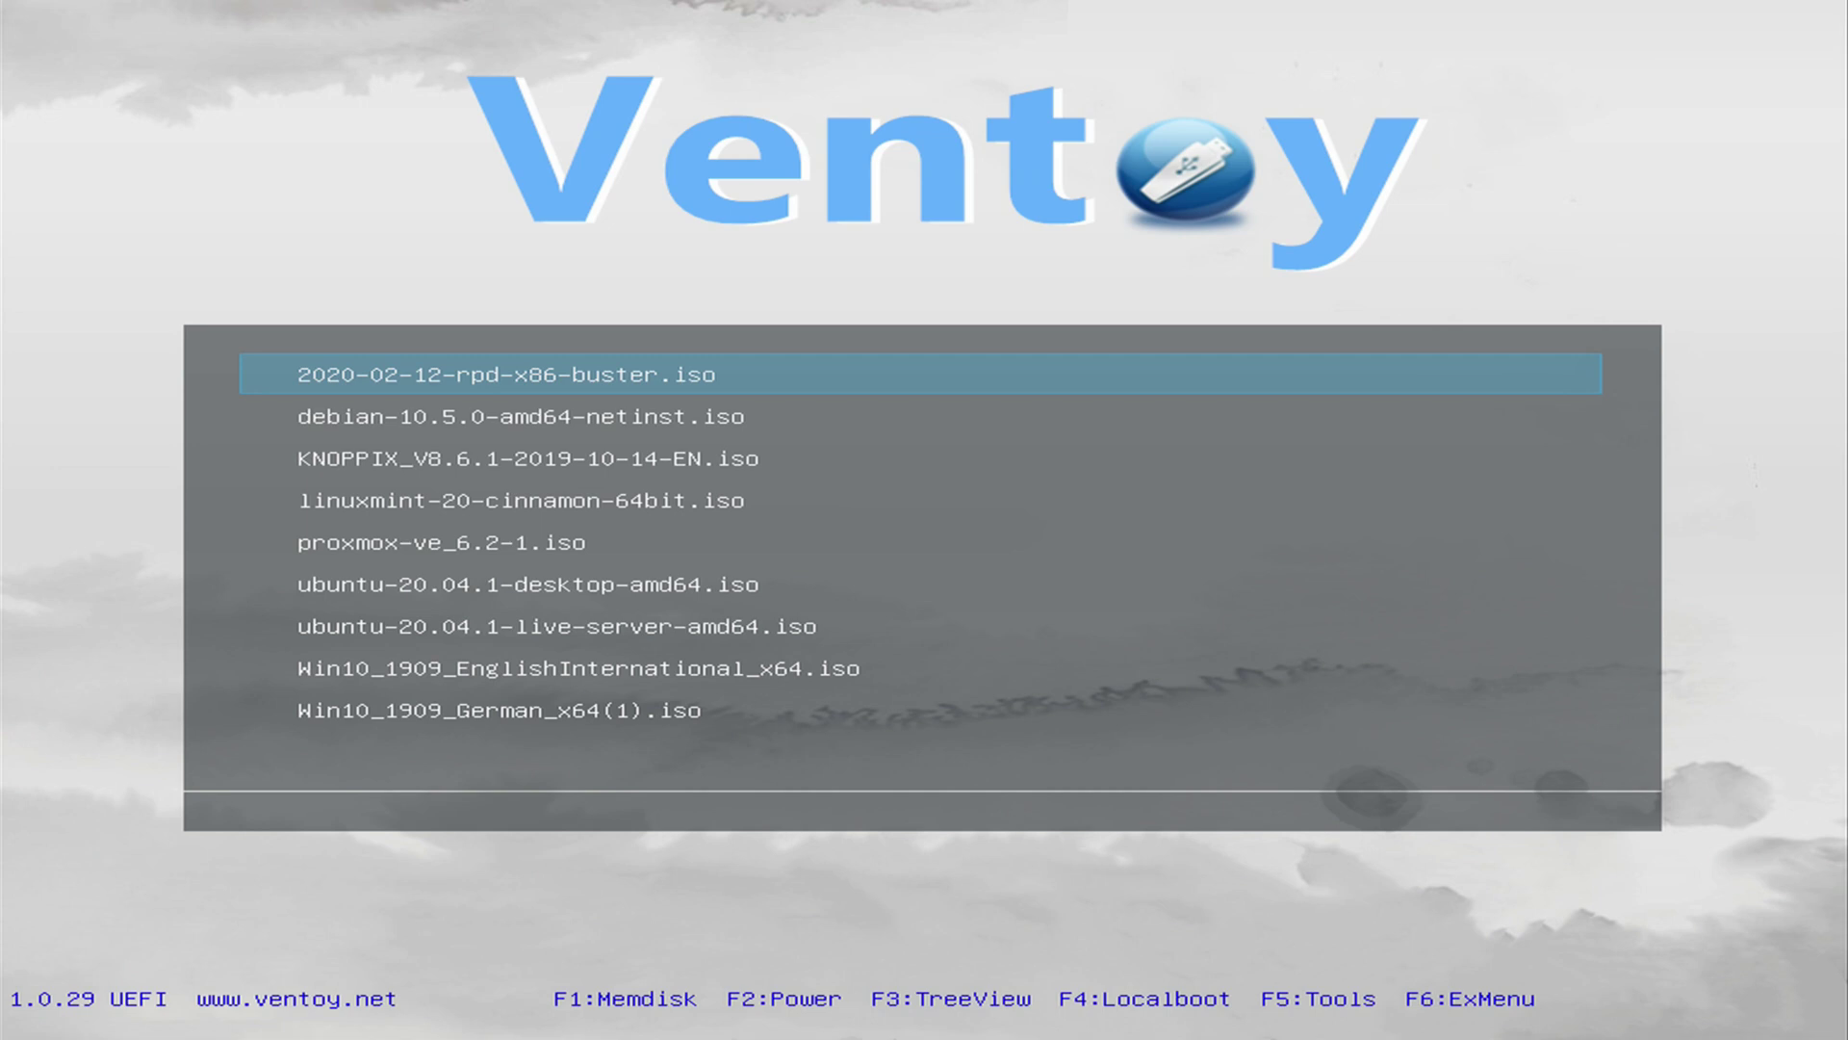
key("Down")
key("Down")
key("Down")
key("Down")
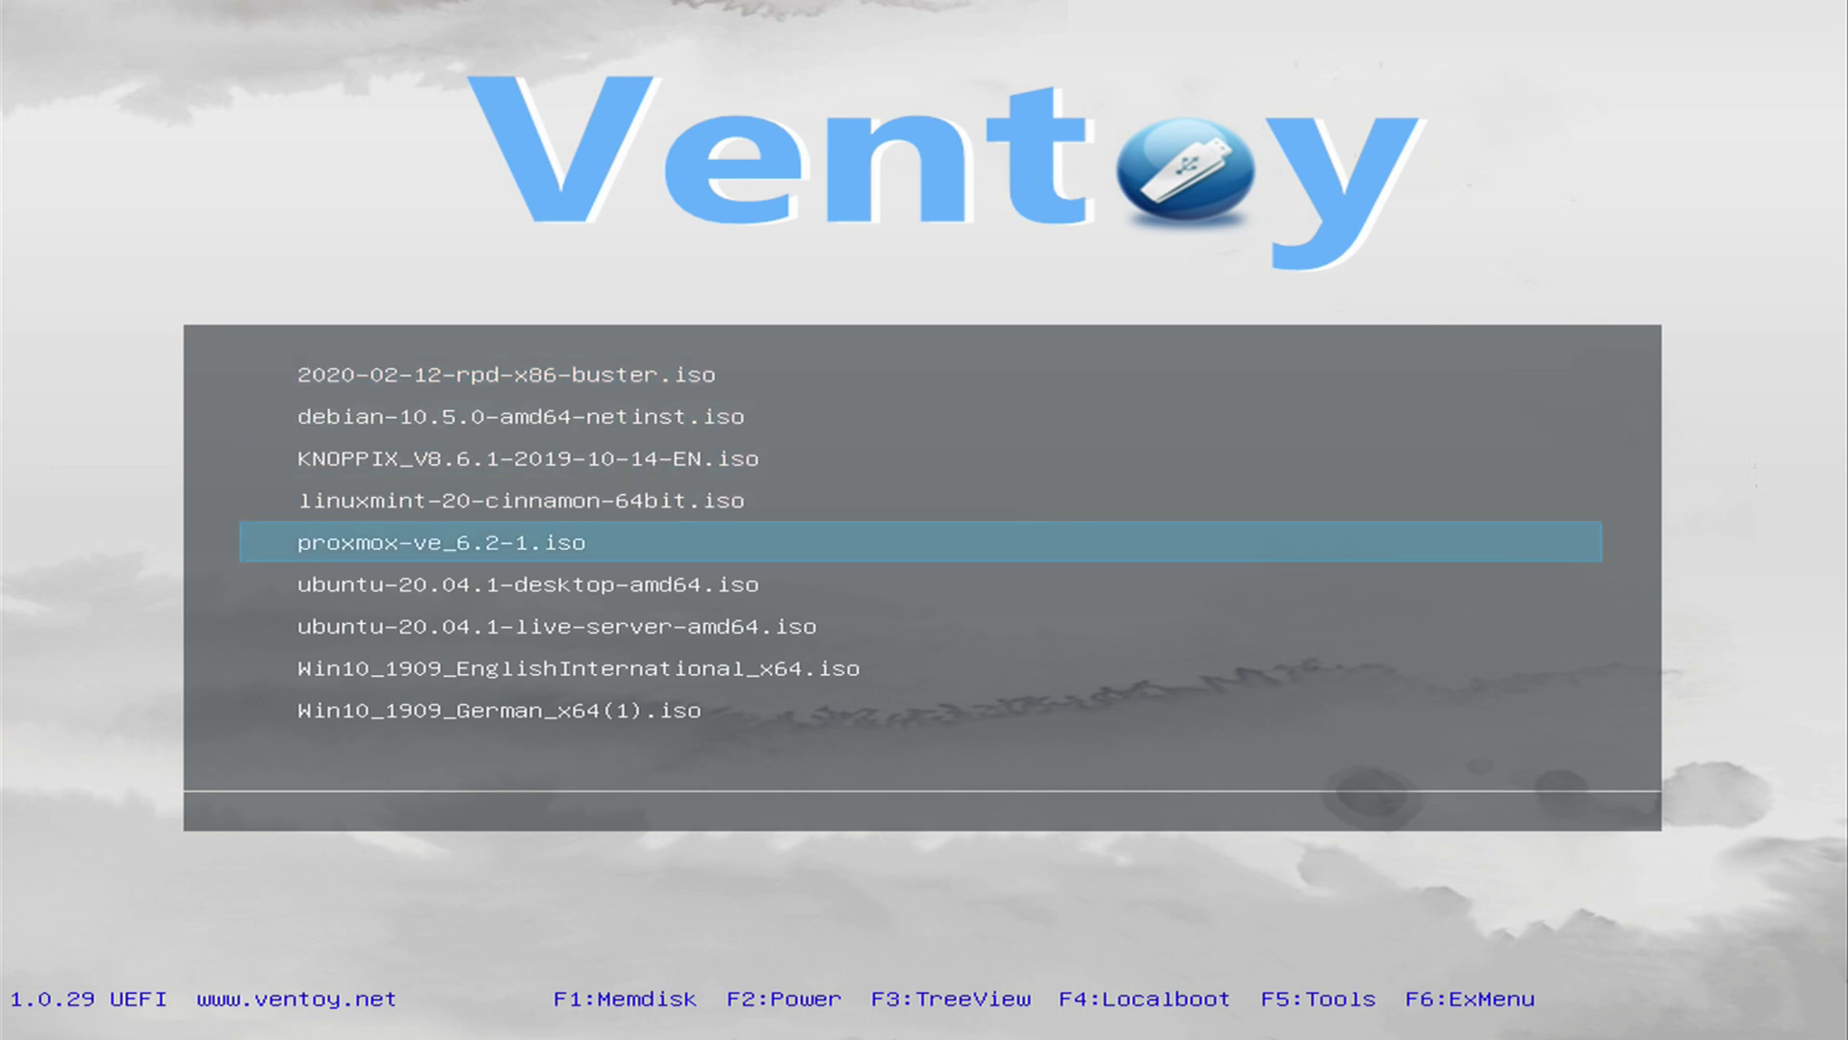
key("Down")
key("Down")
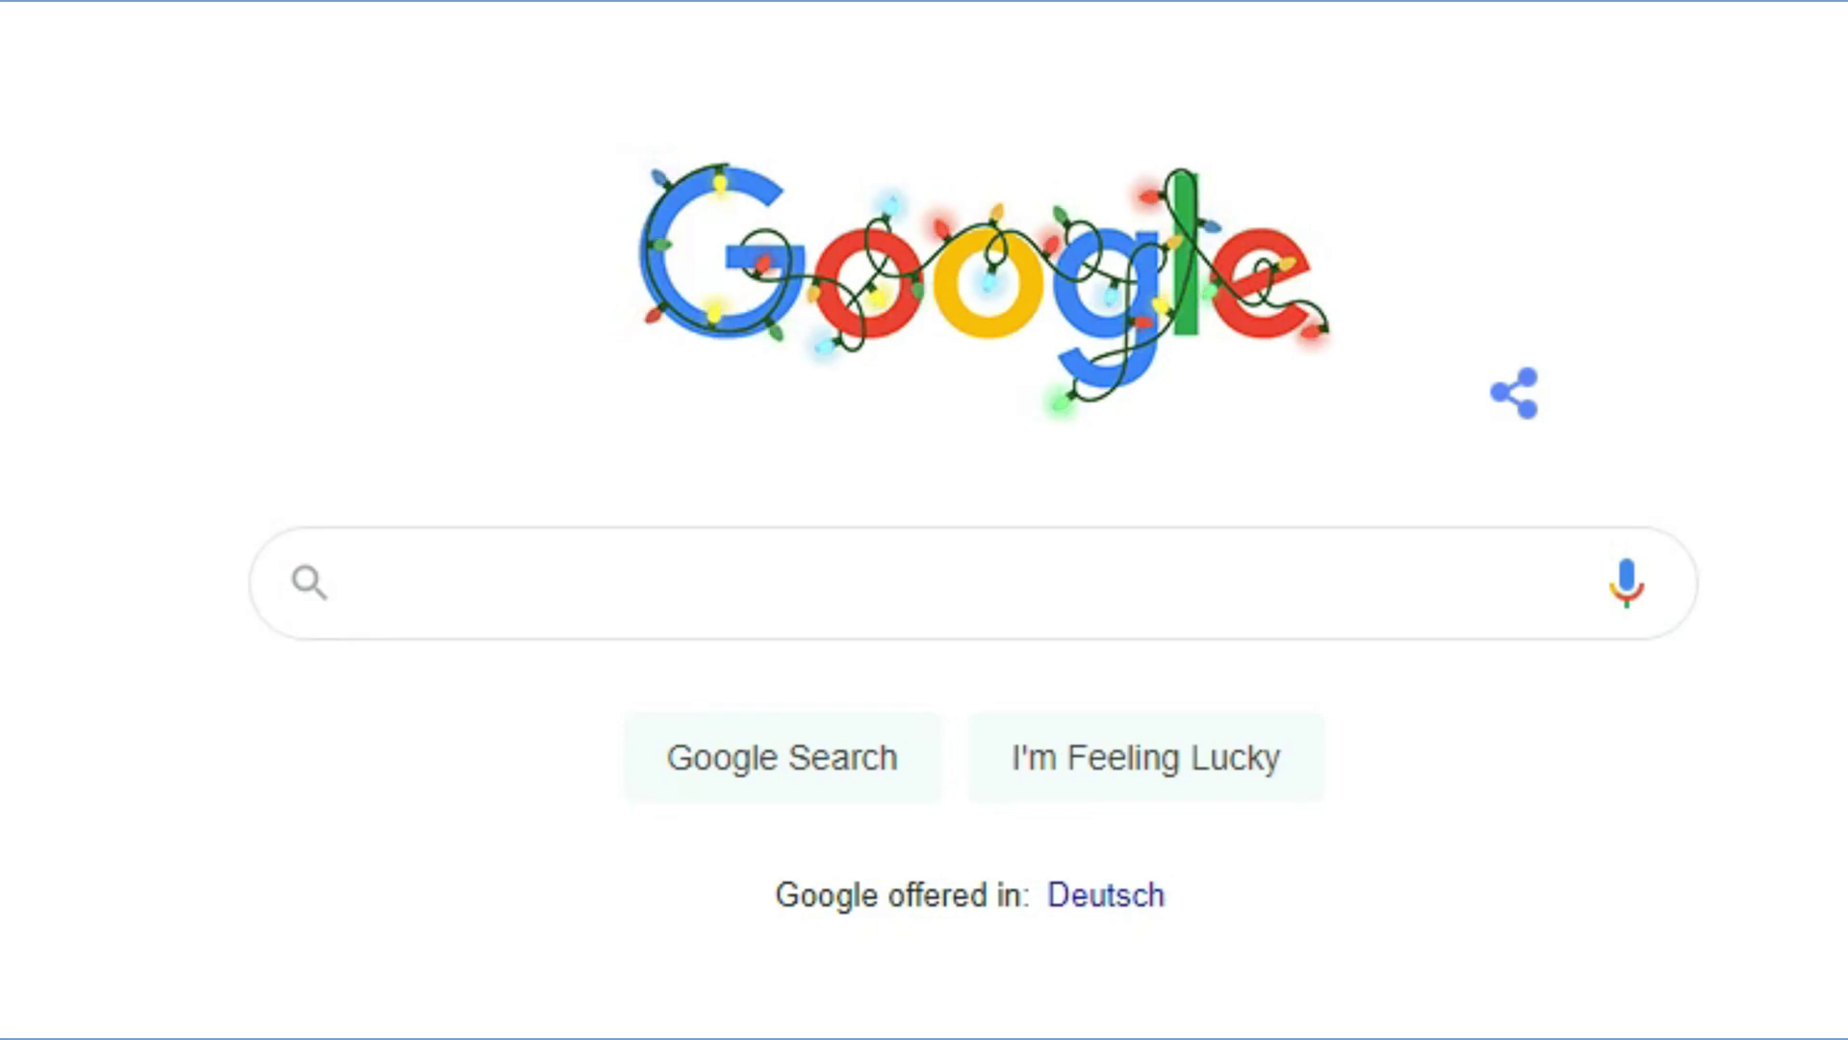
type("ventoy")
Search Google for 'ventoy' and go to the official ventoy.net website
key("Return")
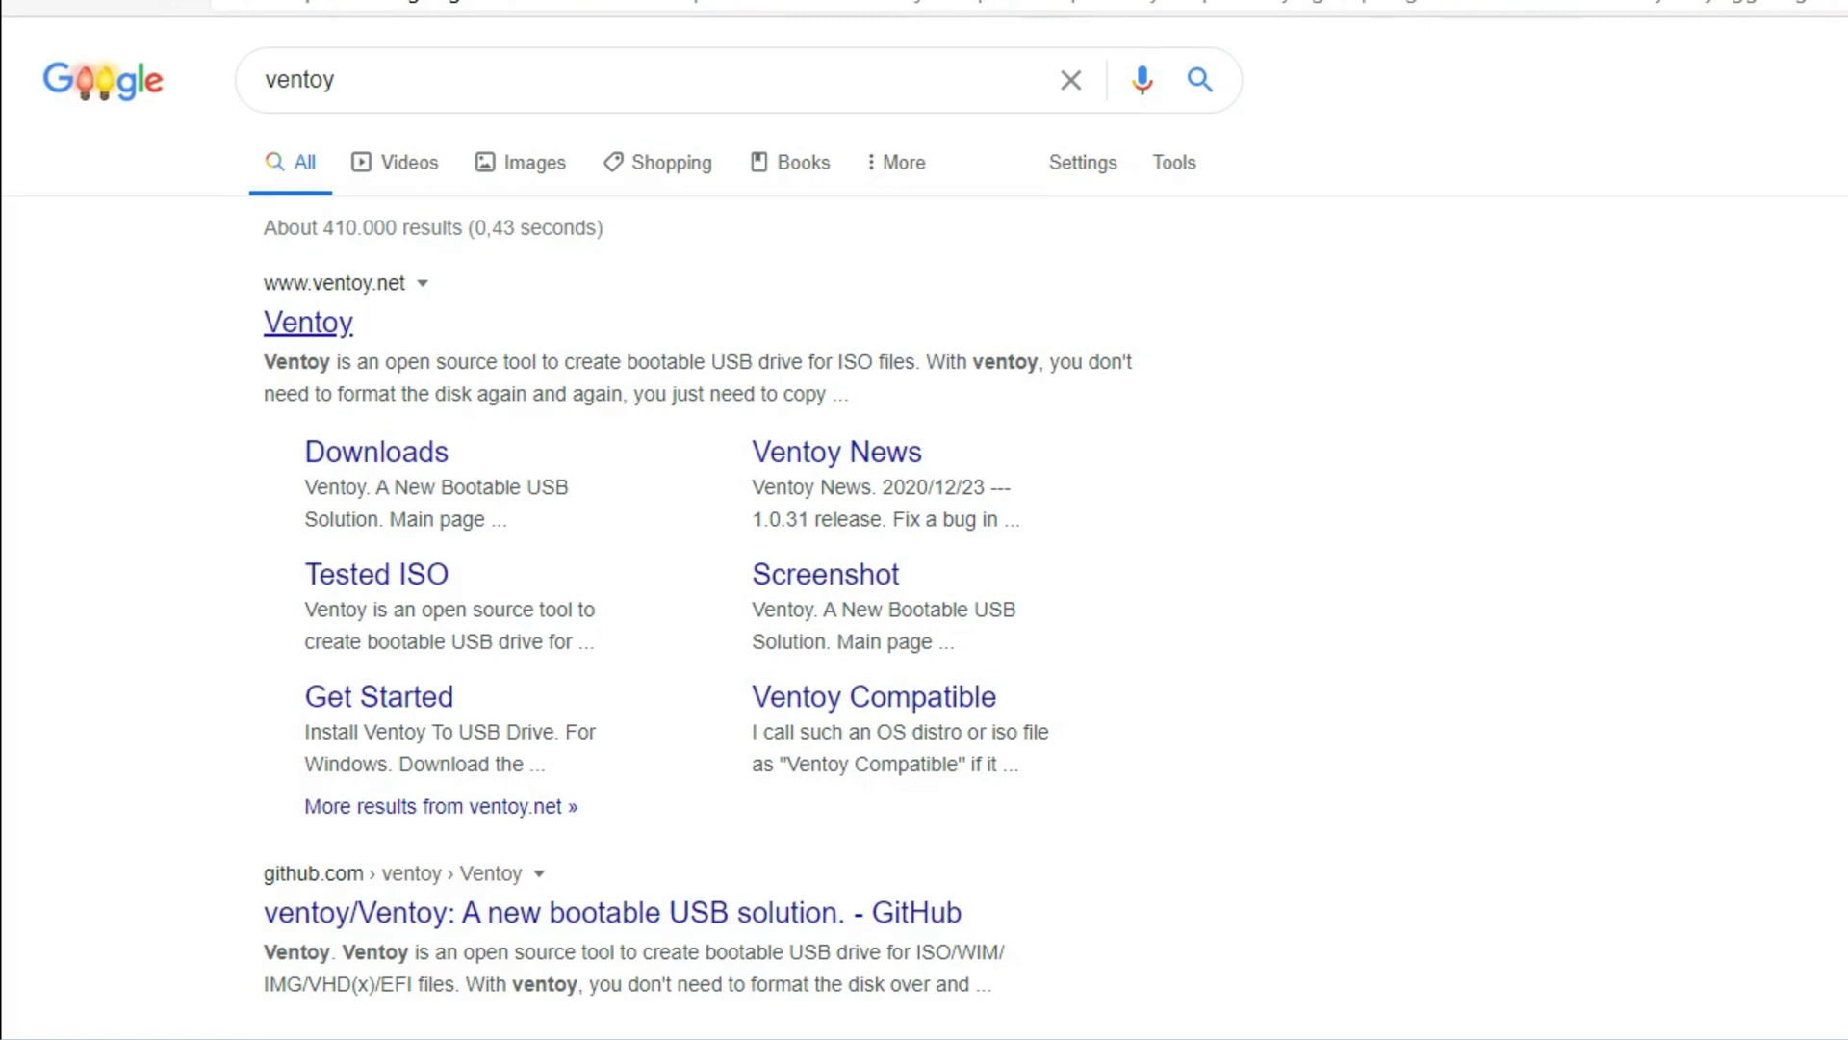
left_click(307, 322)
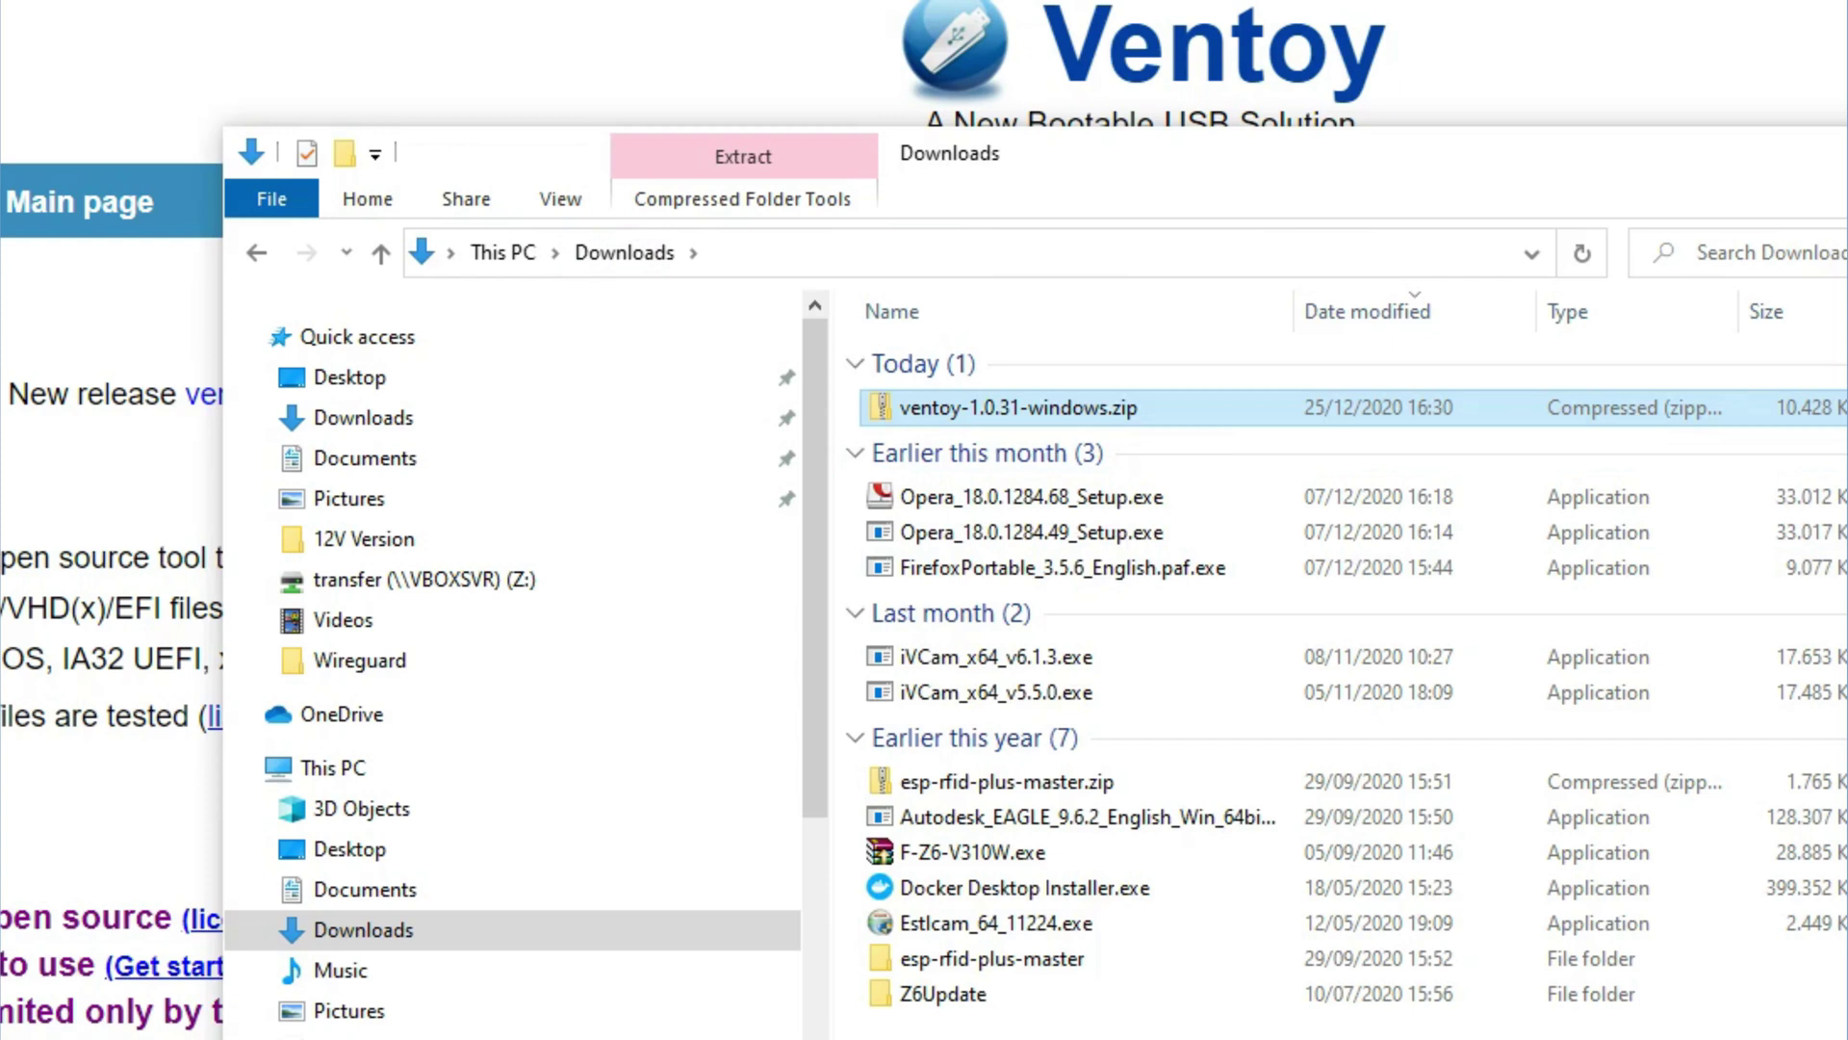
Extract ventoy-1.0.31-windows.zip into its suggested ventoy-1.0.31-windows folder
right_click(1049, 407)
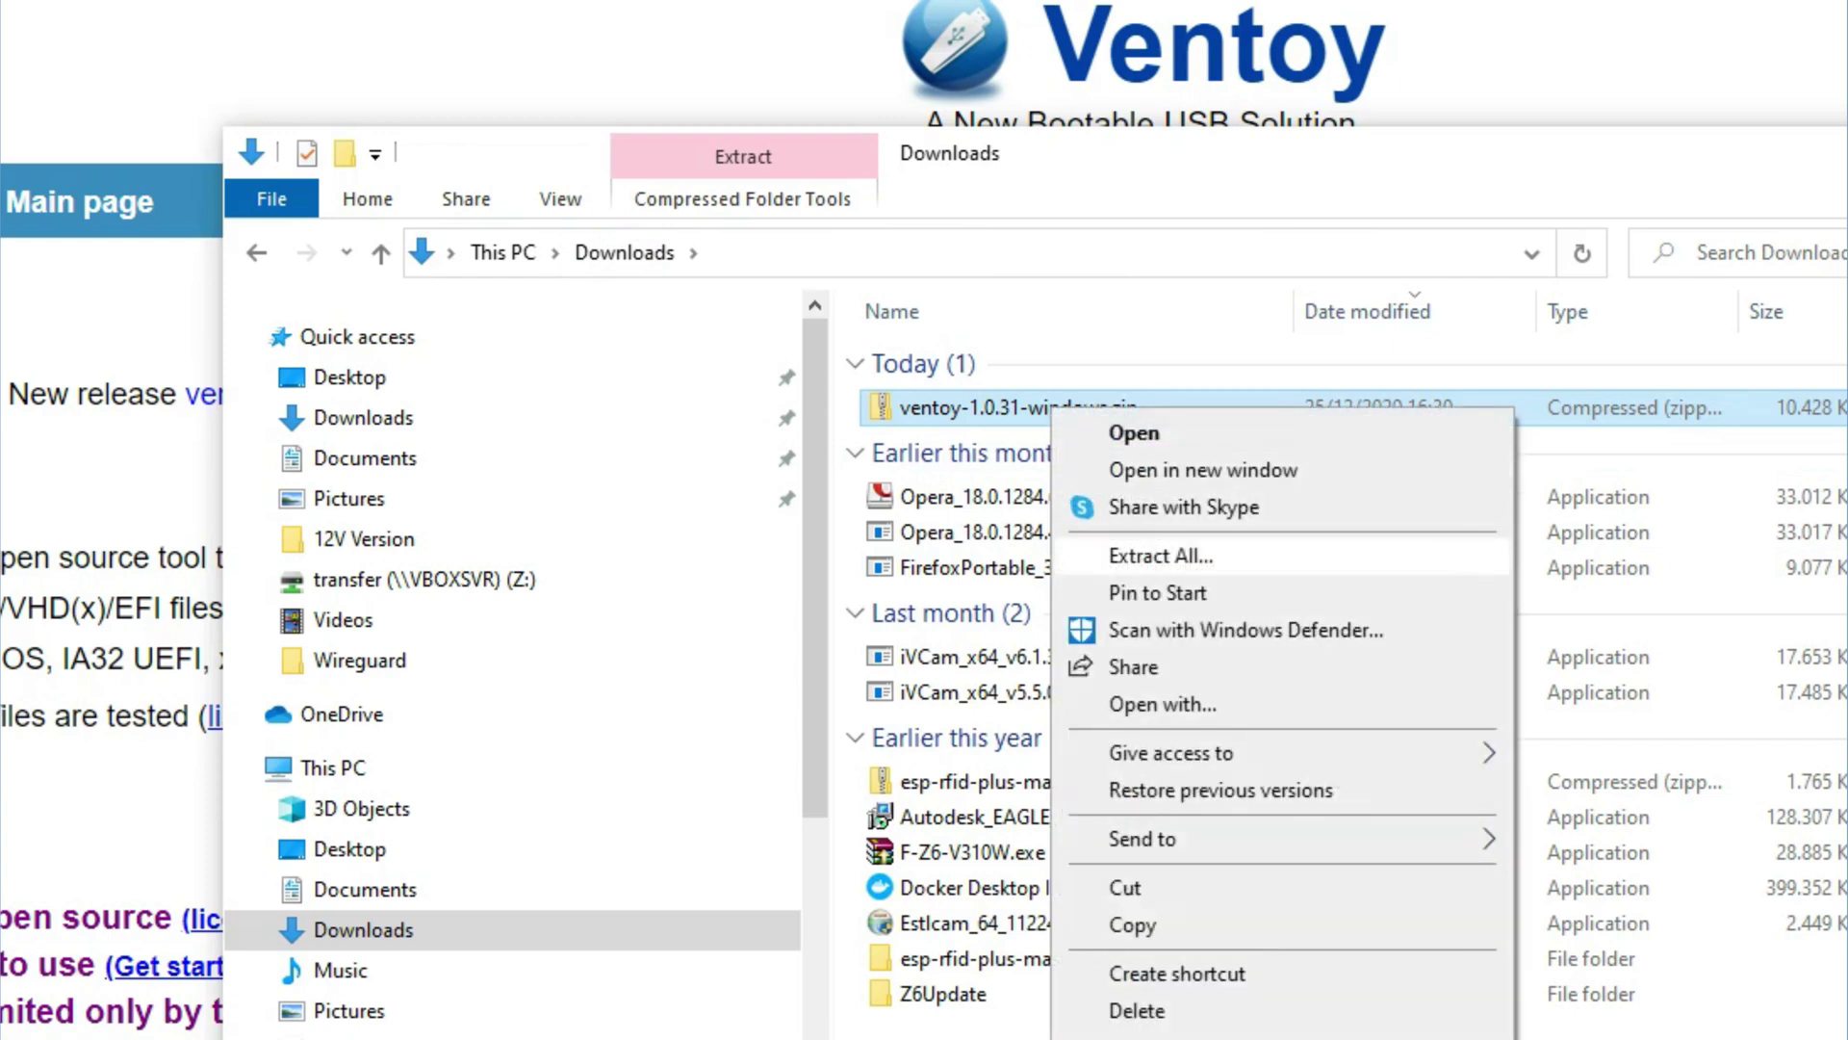
left_click(1159, 554)
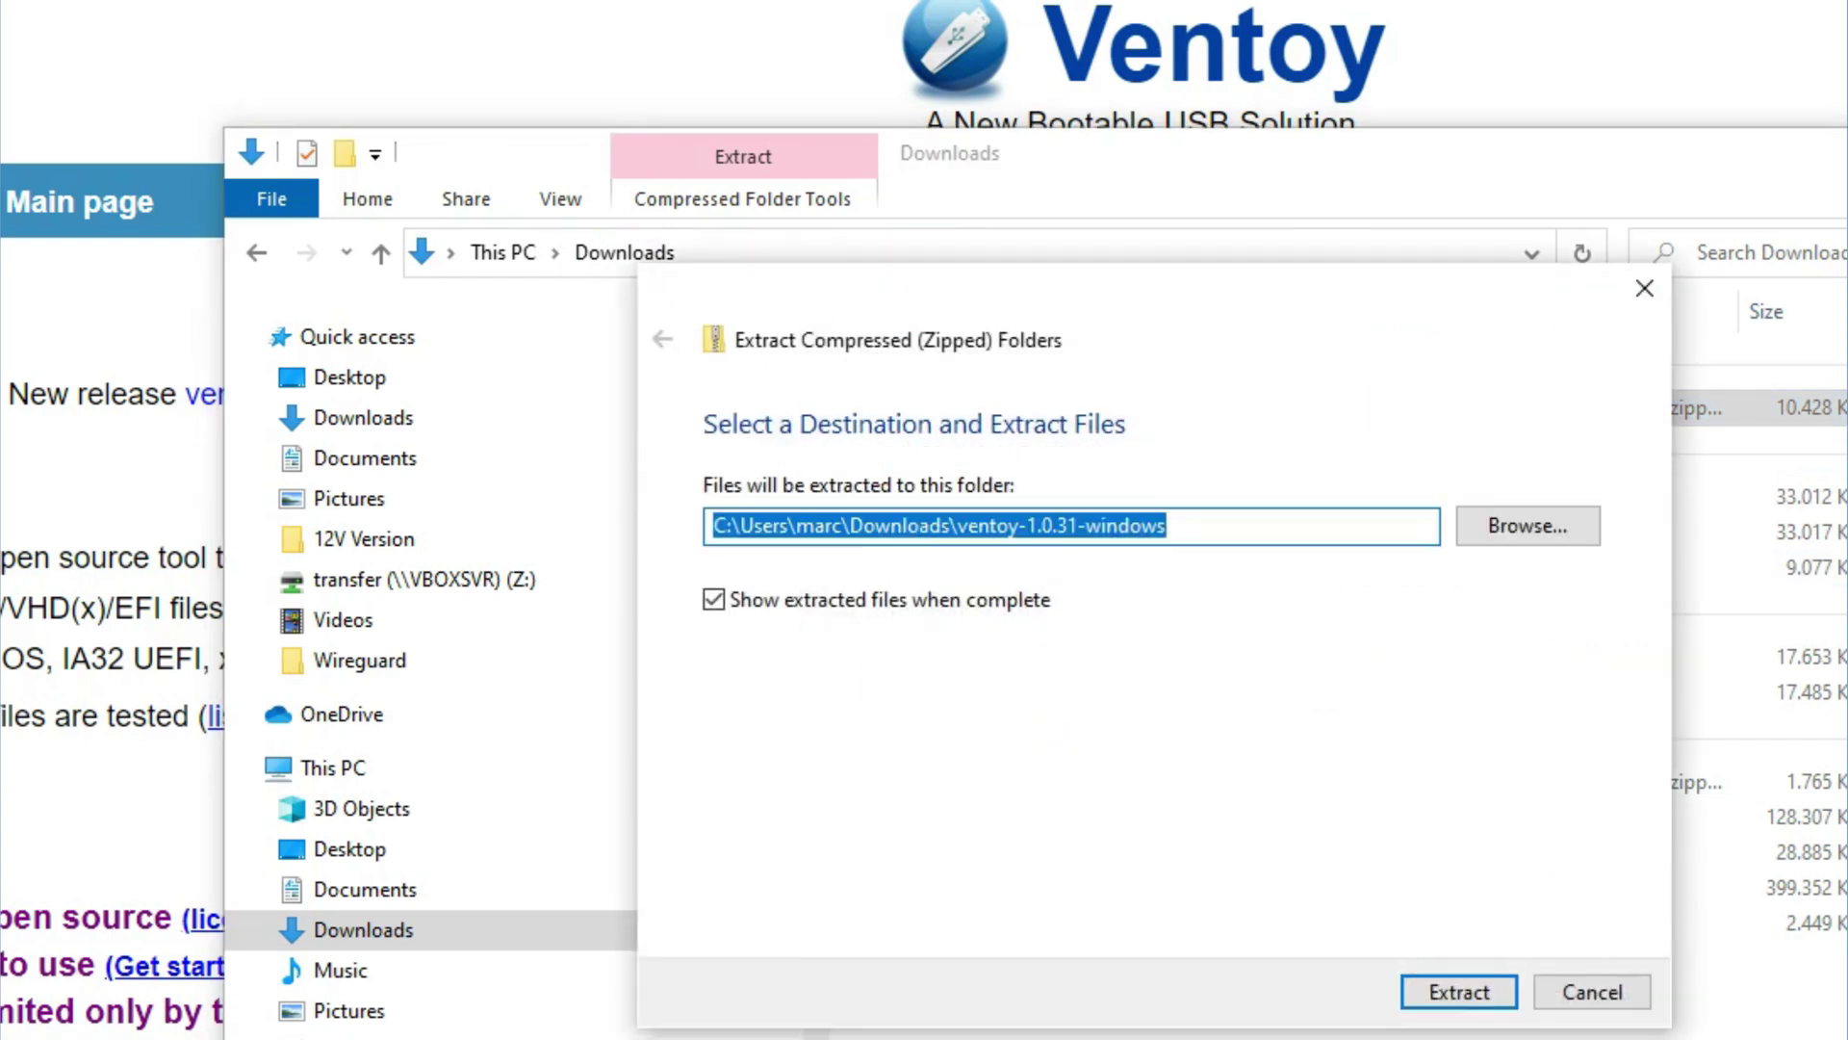
left_click(1458, 992)
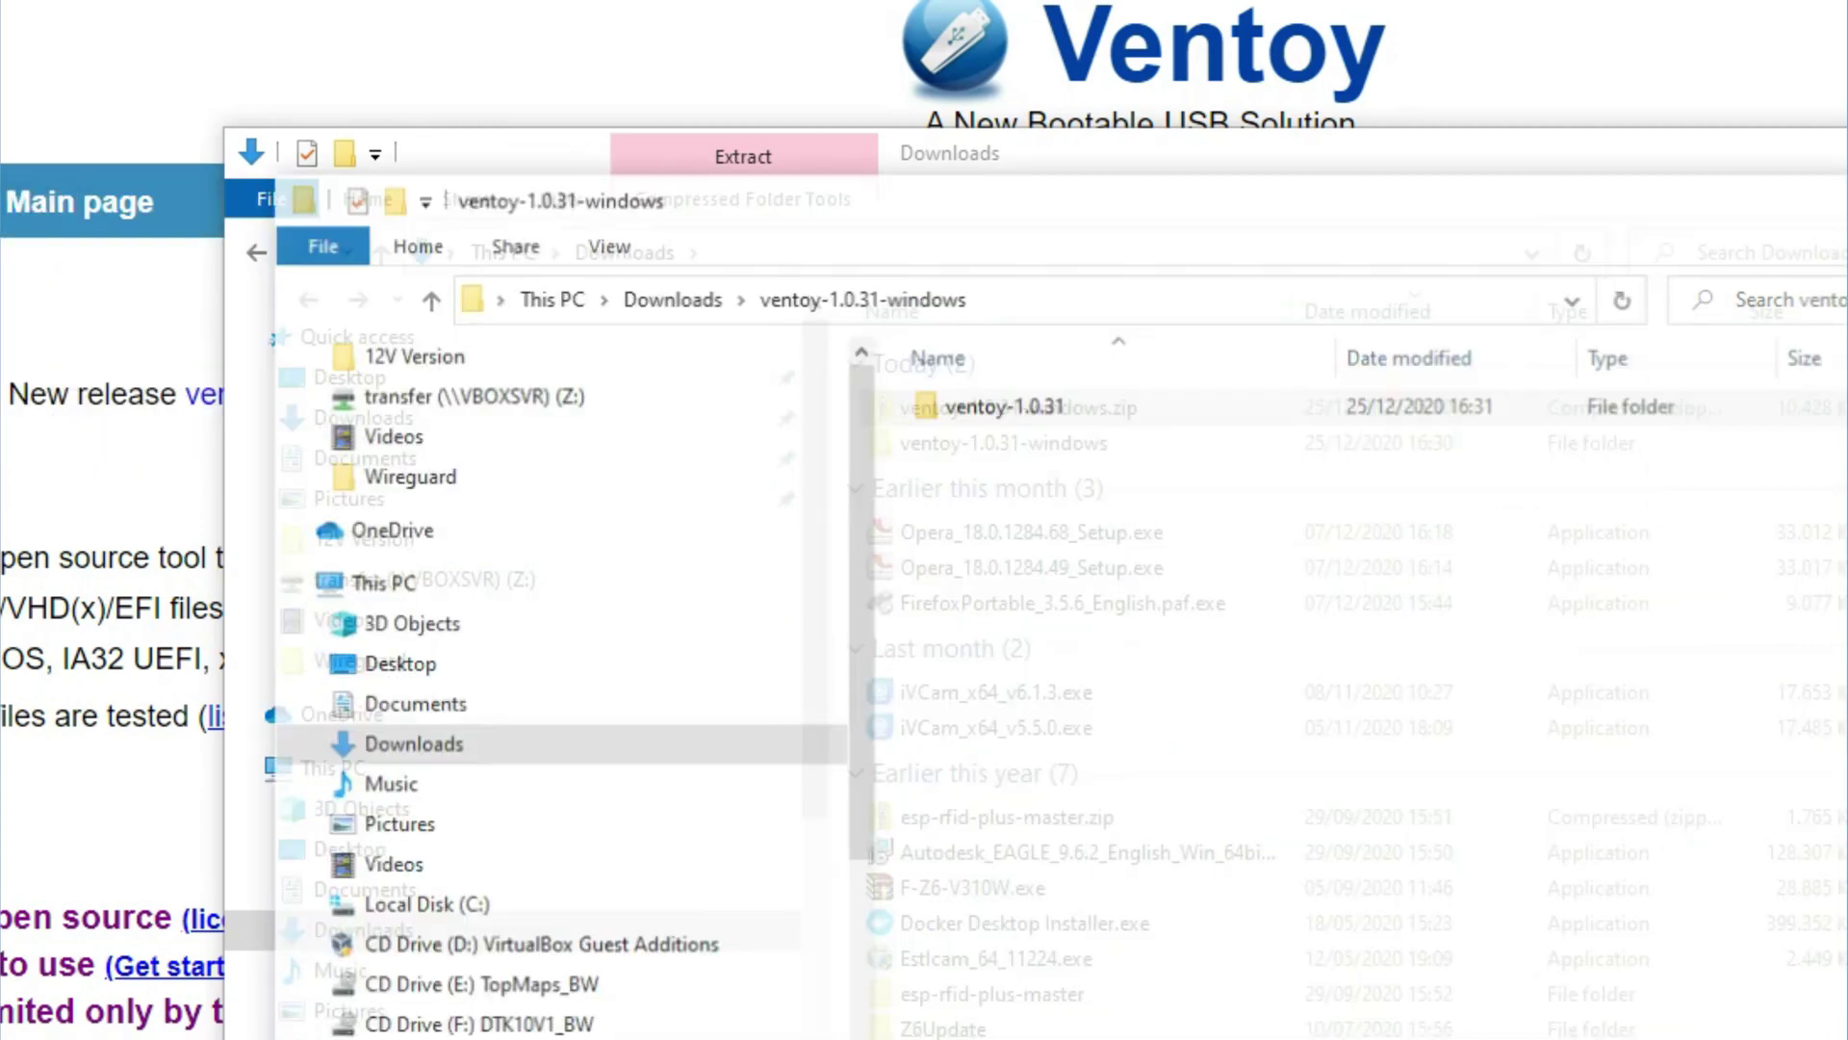
Open the ventoy-1.0.31 folder and run Ventoy2Disk.exe as administrator
double_click(1002, 402)
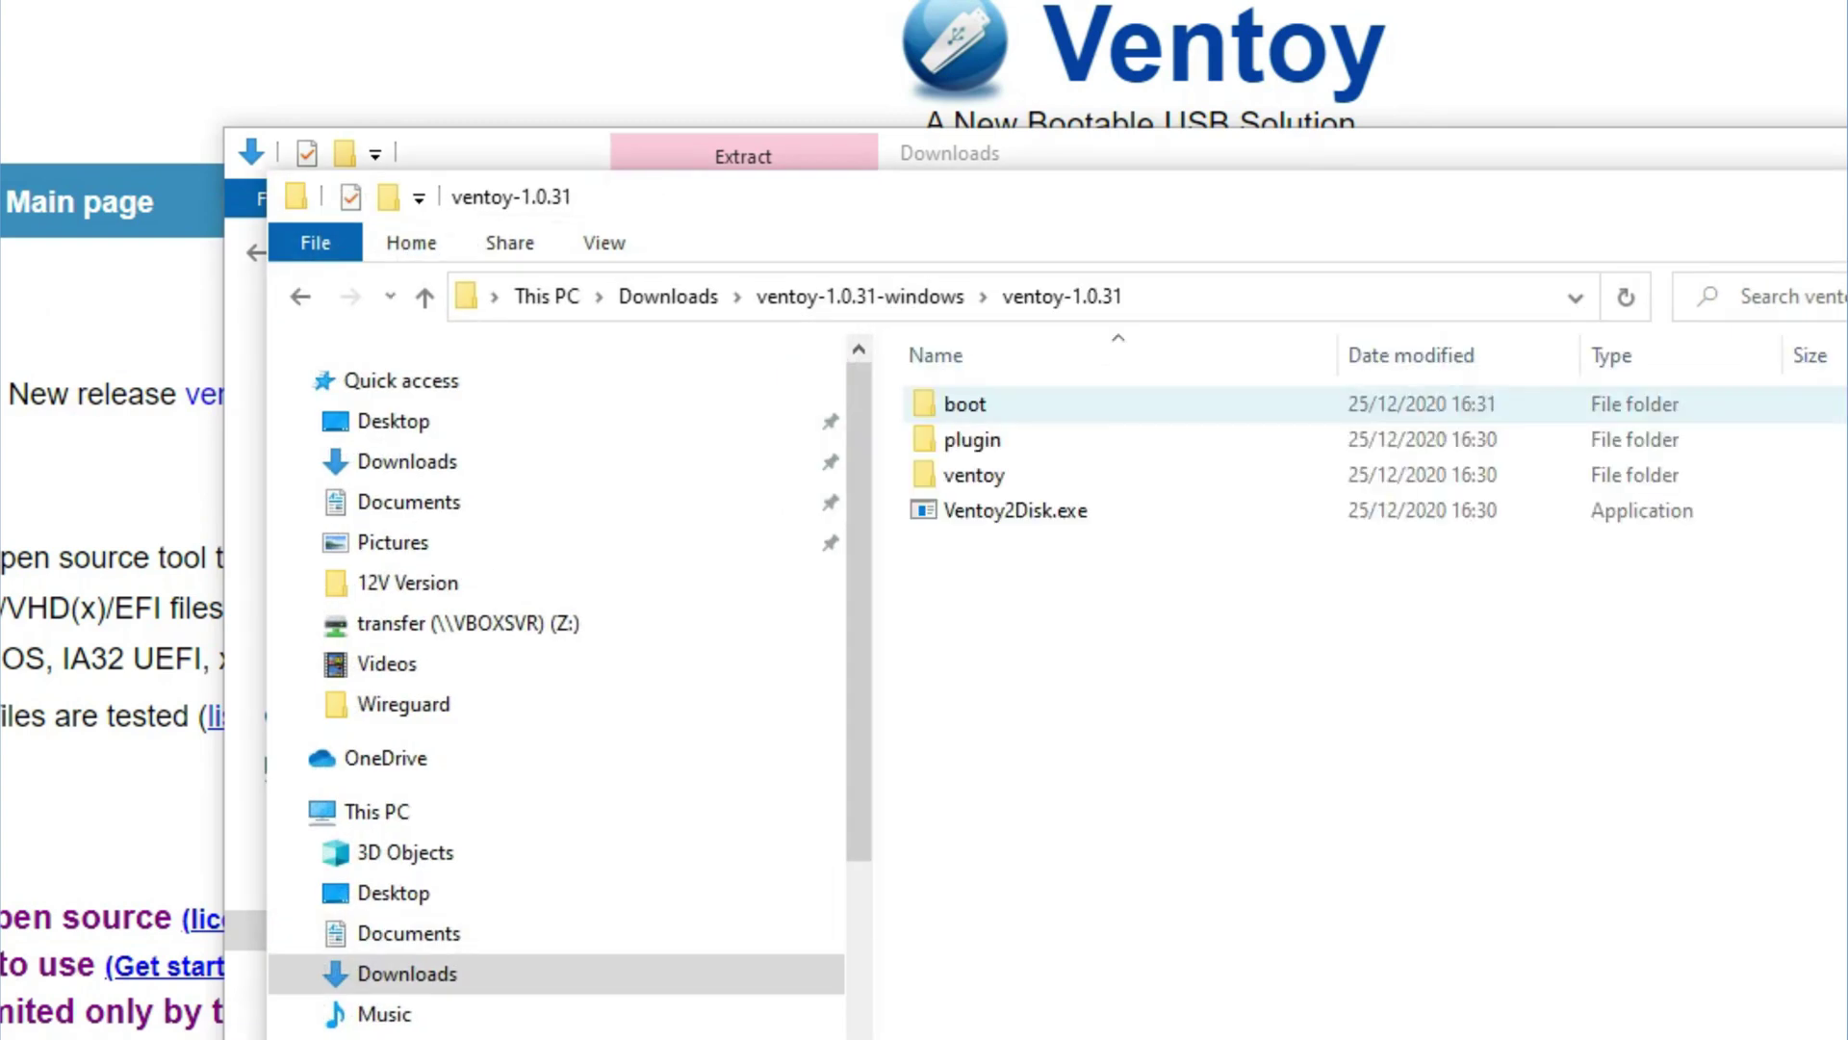
double_click(1016, 510)
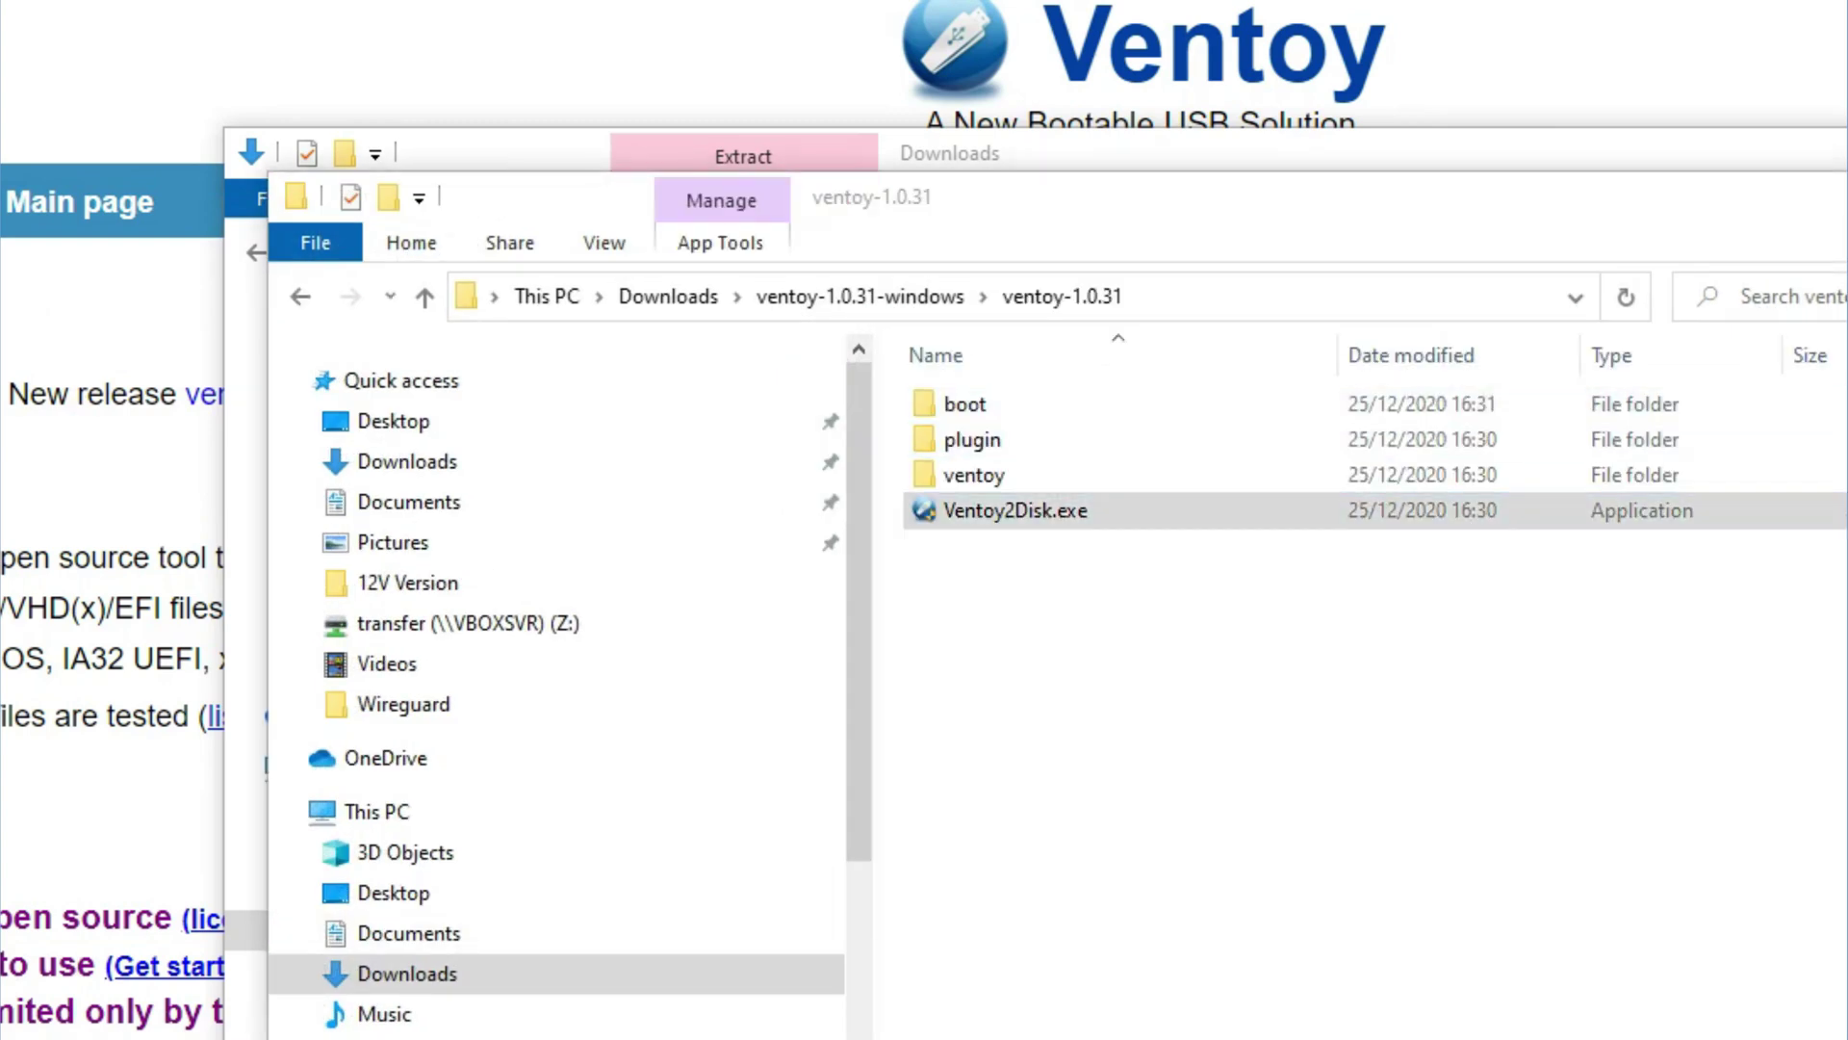
right_click(1068, 509)
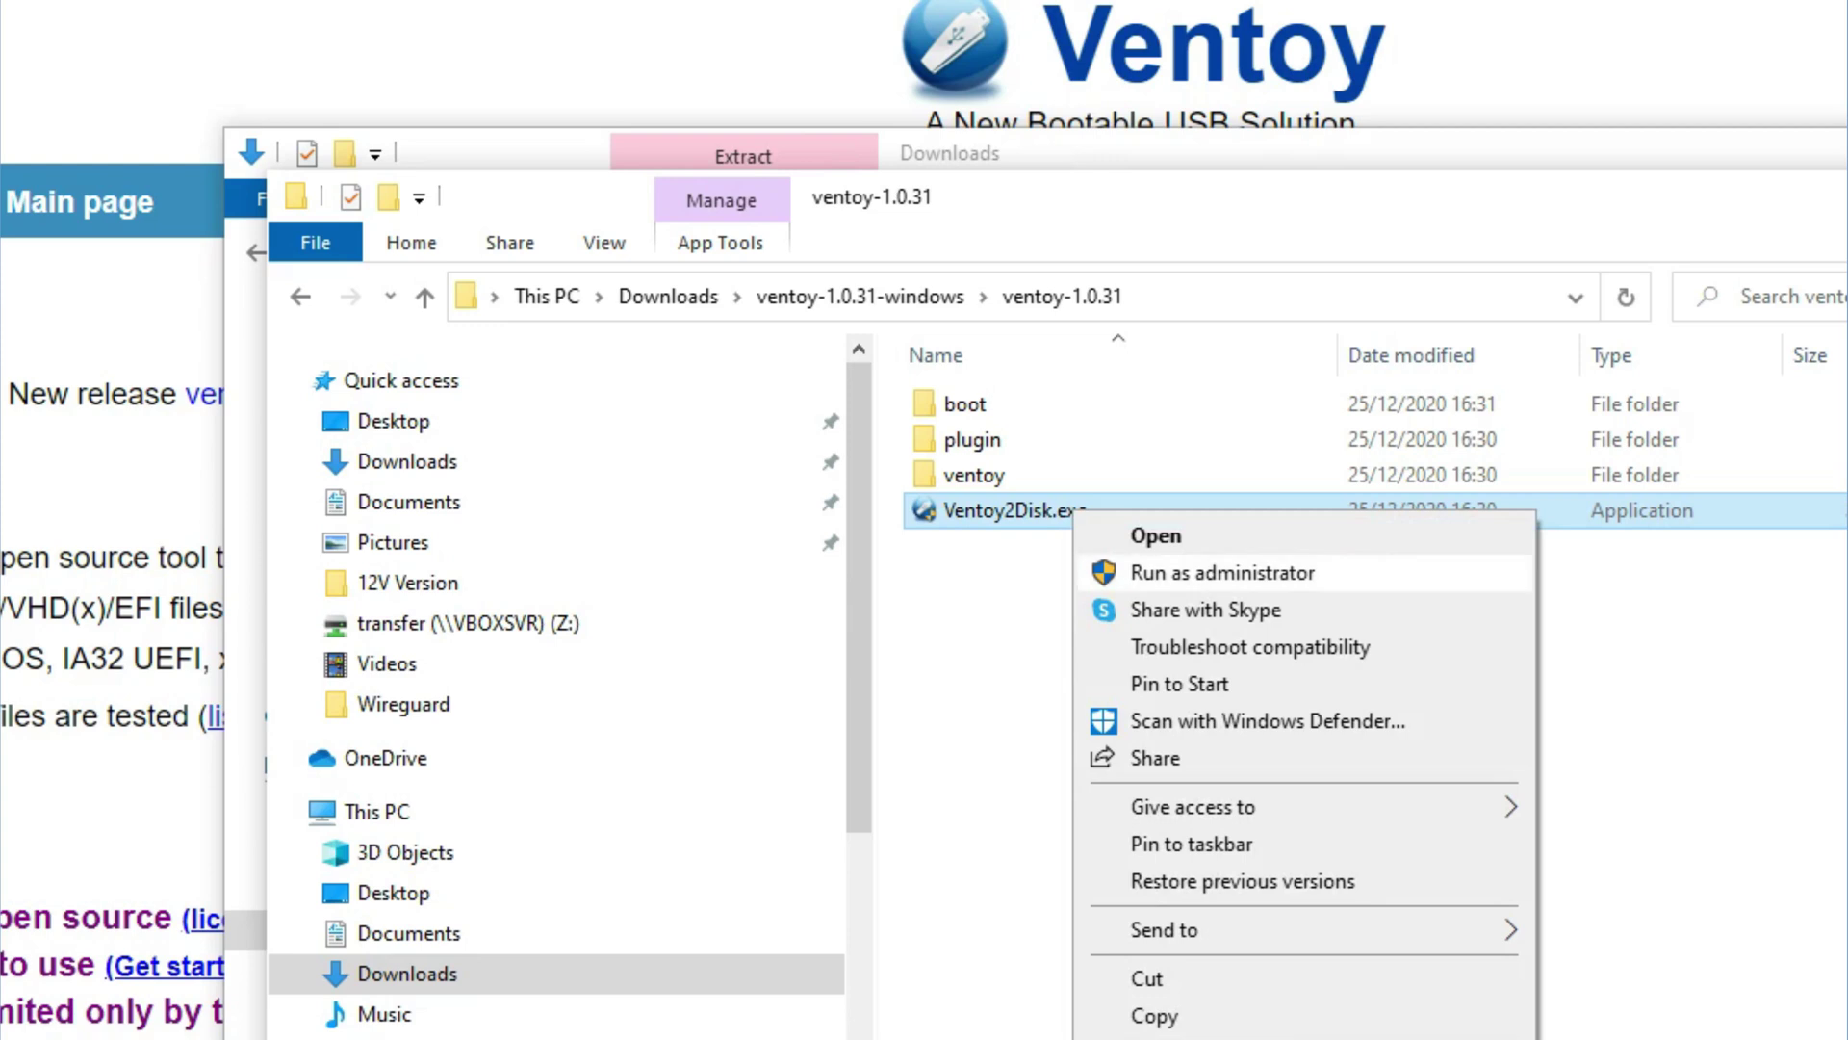
left_click(1199, 573)
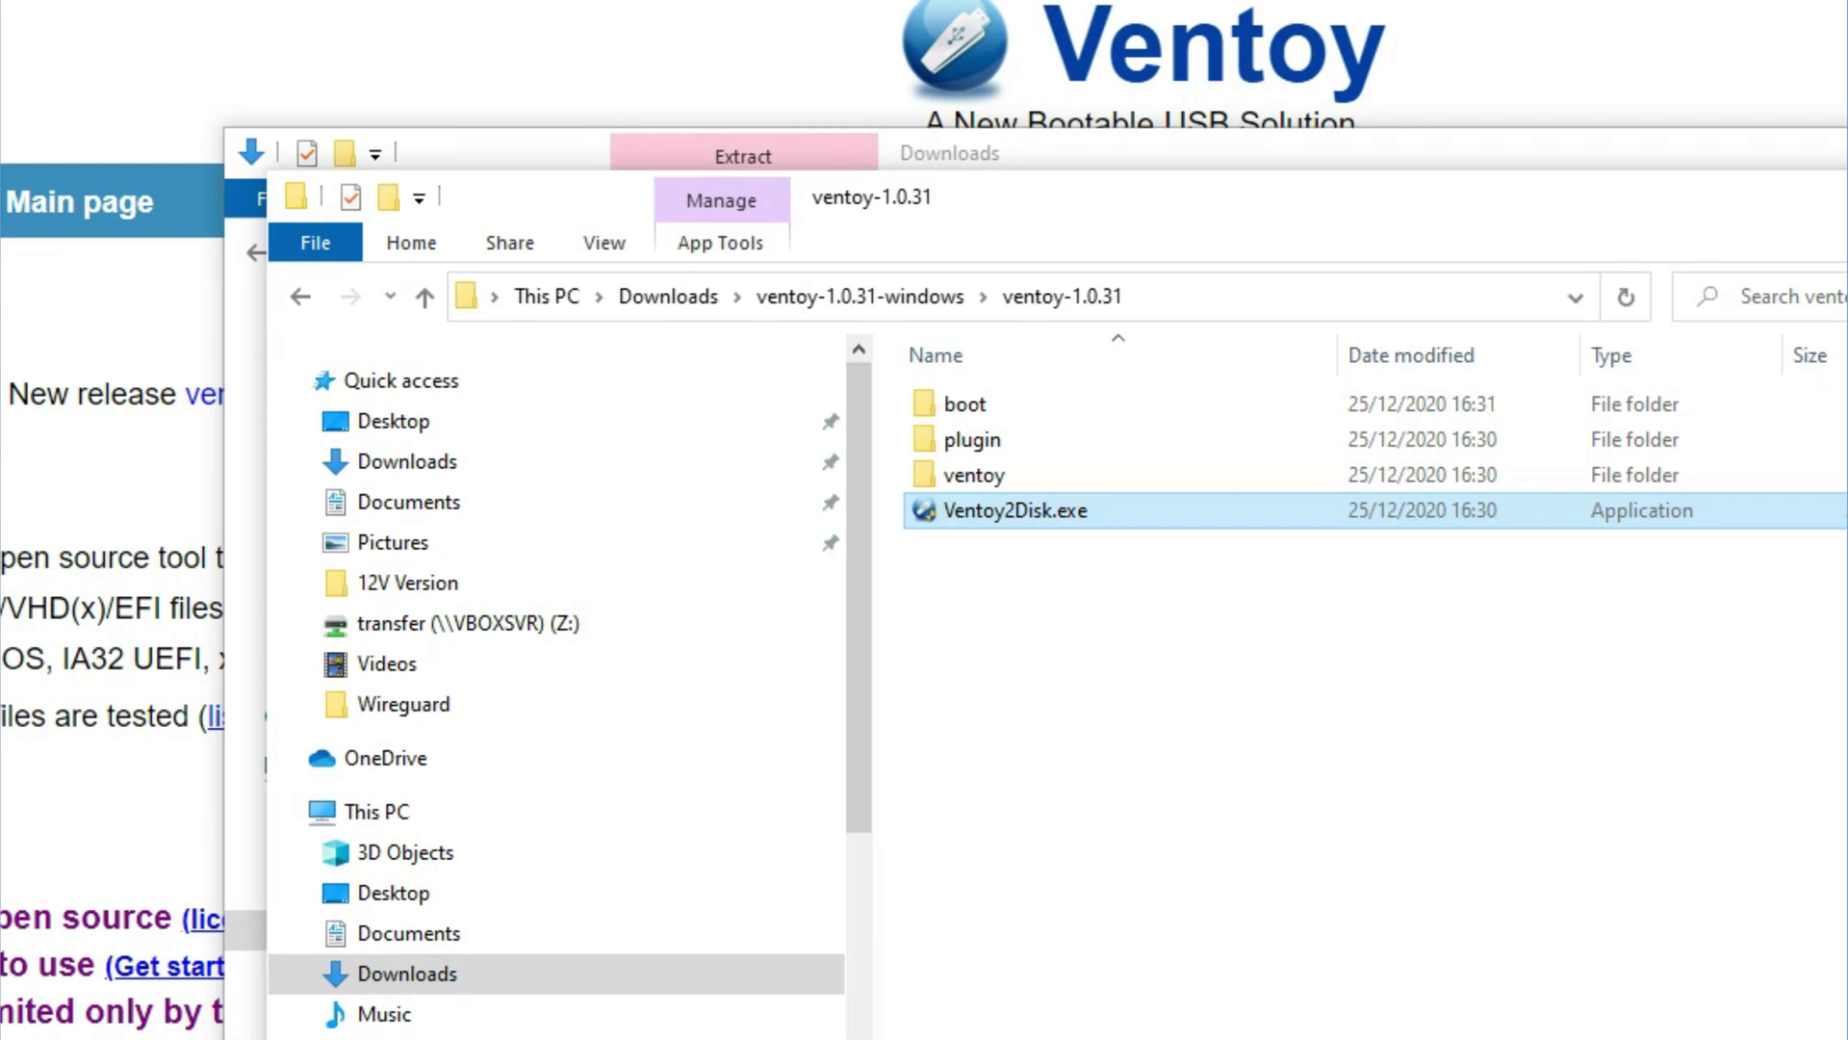
right_click(1045, 509)
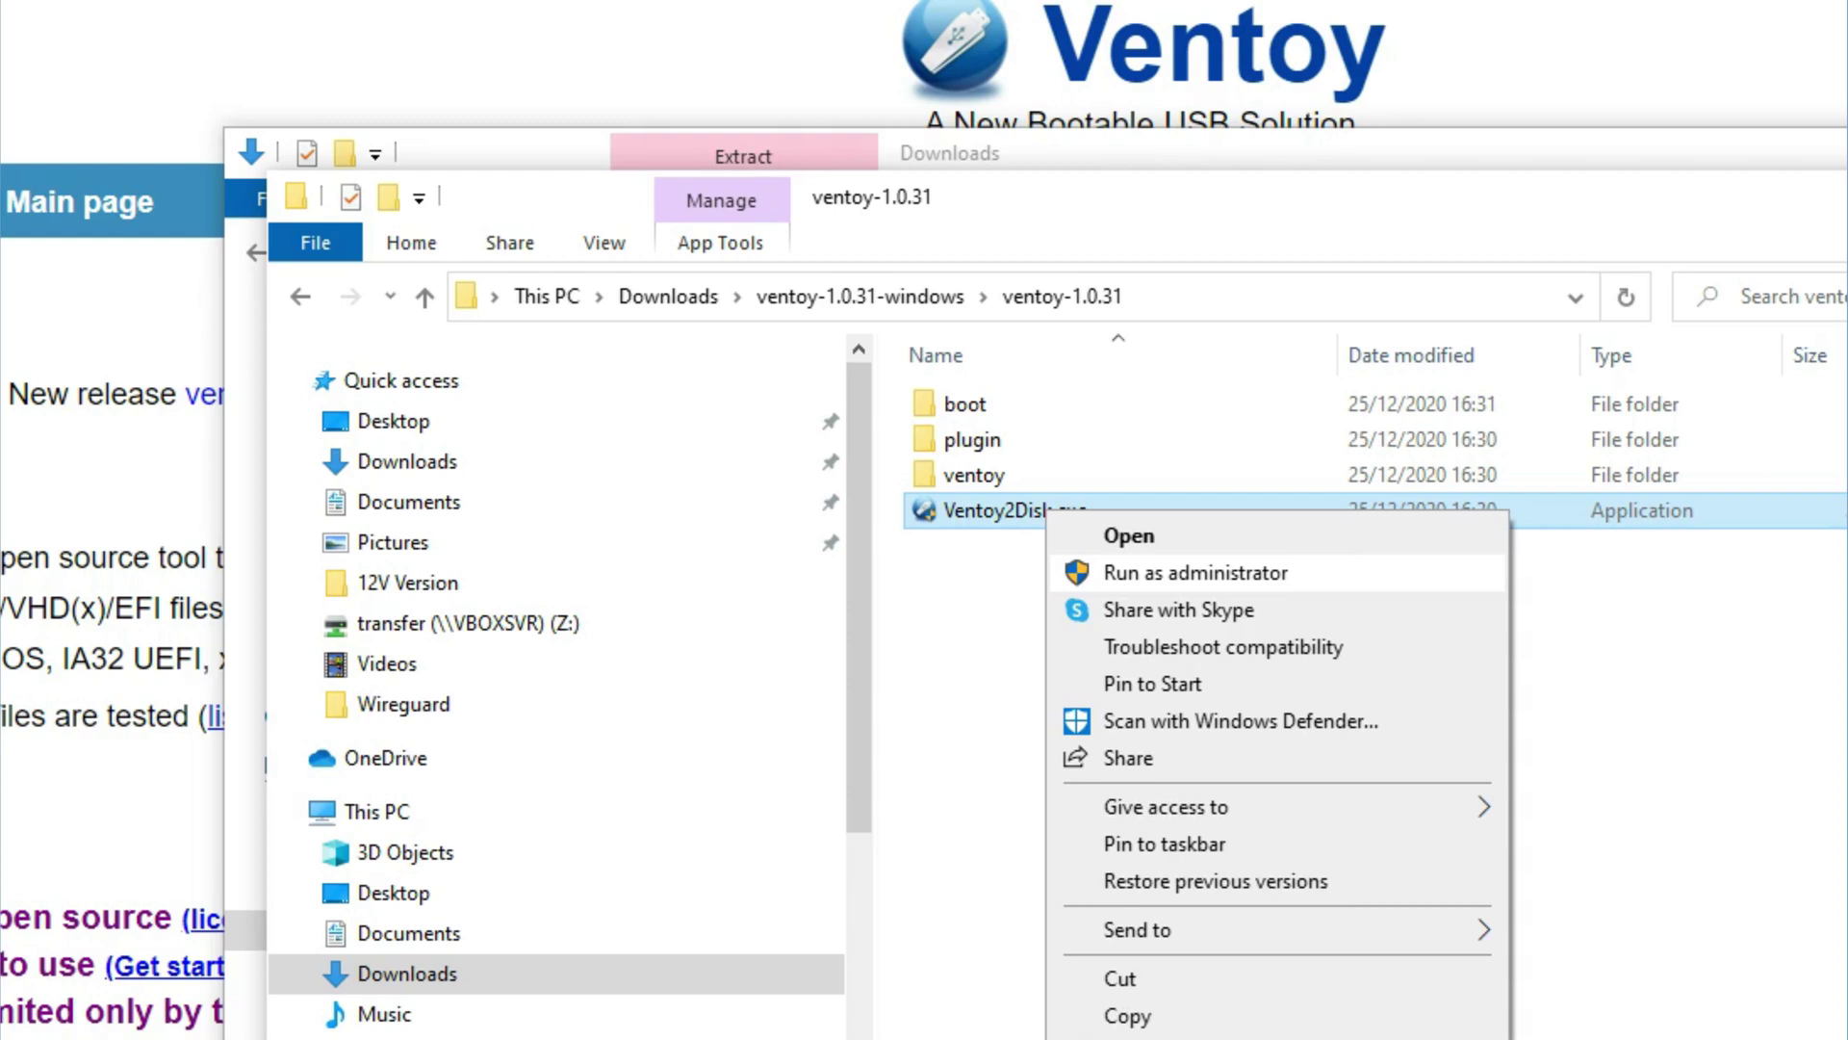
left_click(1195, 572)
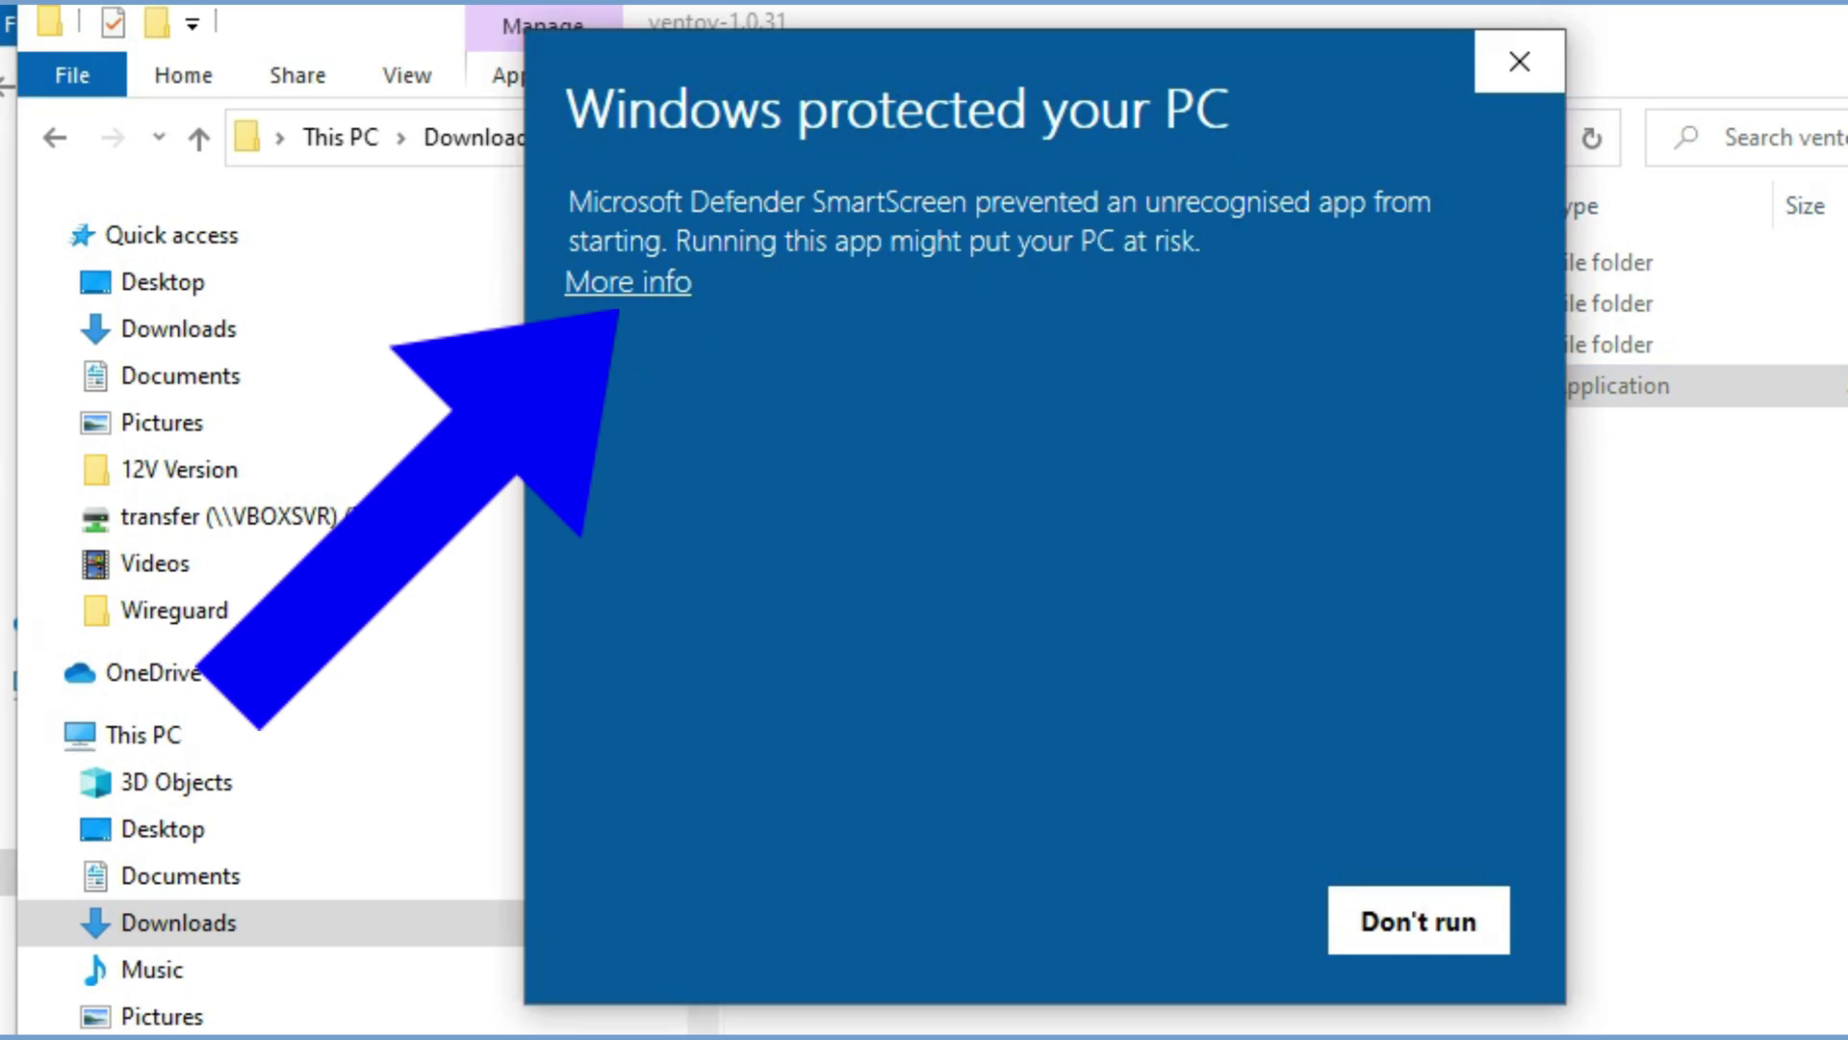
Allow Ventoy2Disk.exe past SmartScreen via More info and approve User Account Control
left_click(629, 282)
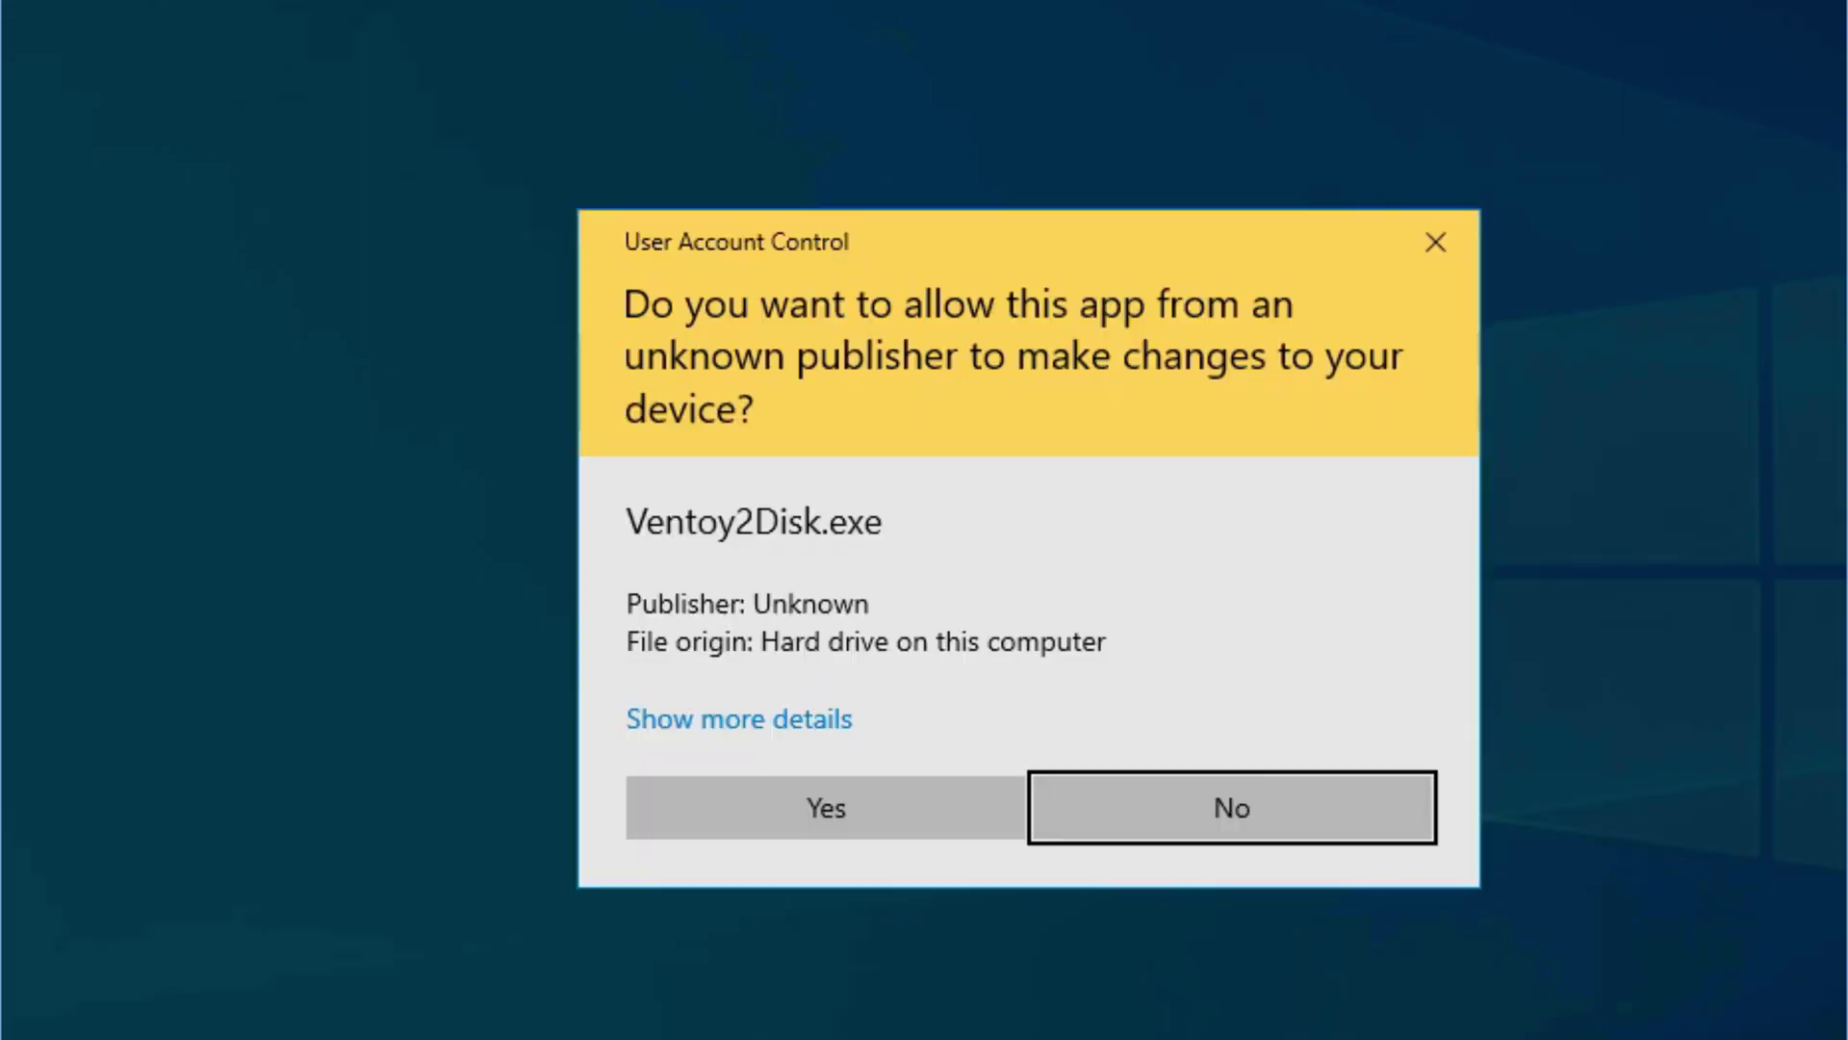
left_click(826, 807)
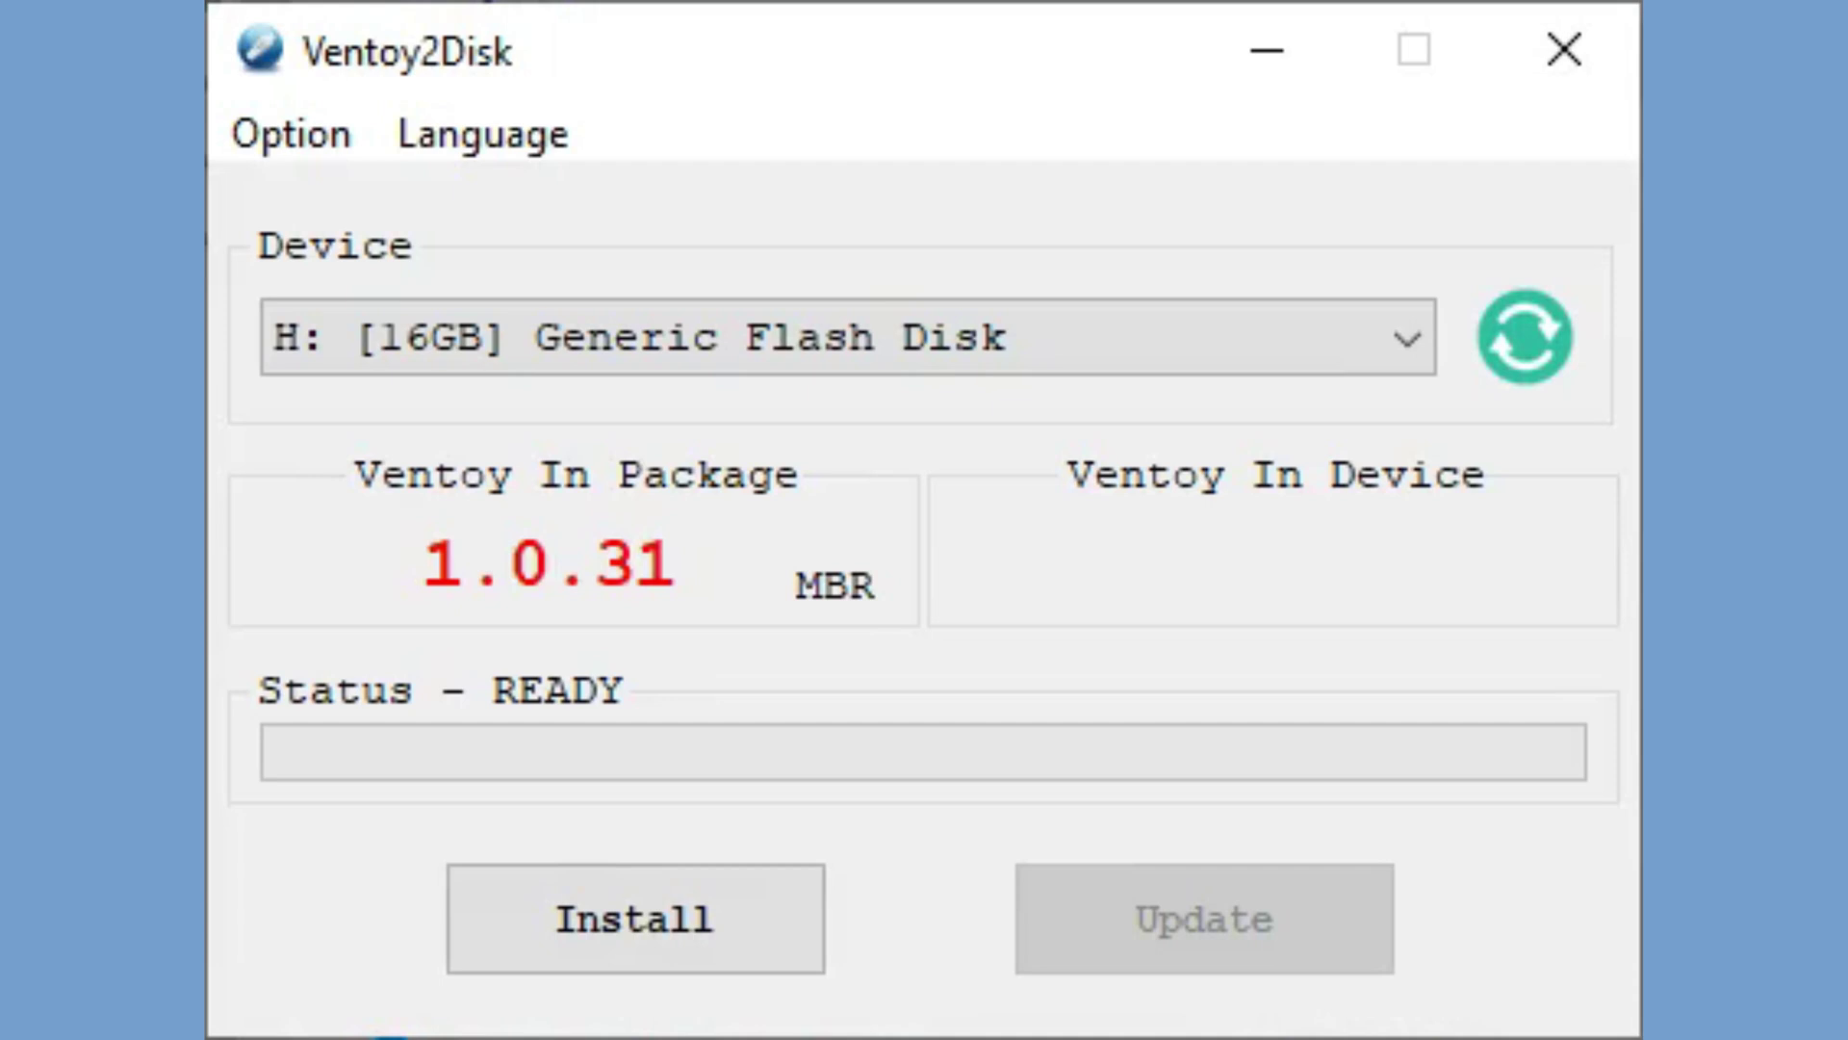
Install Ventoy on H: [16GB] Generic Flash Disk, accepting both formatting warnings
left_click(848, 337)
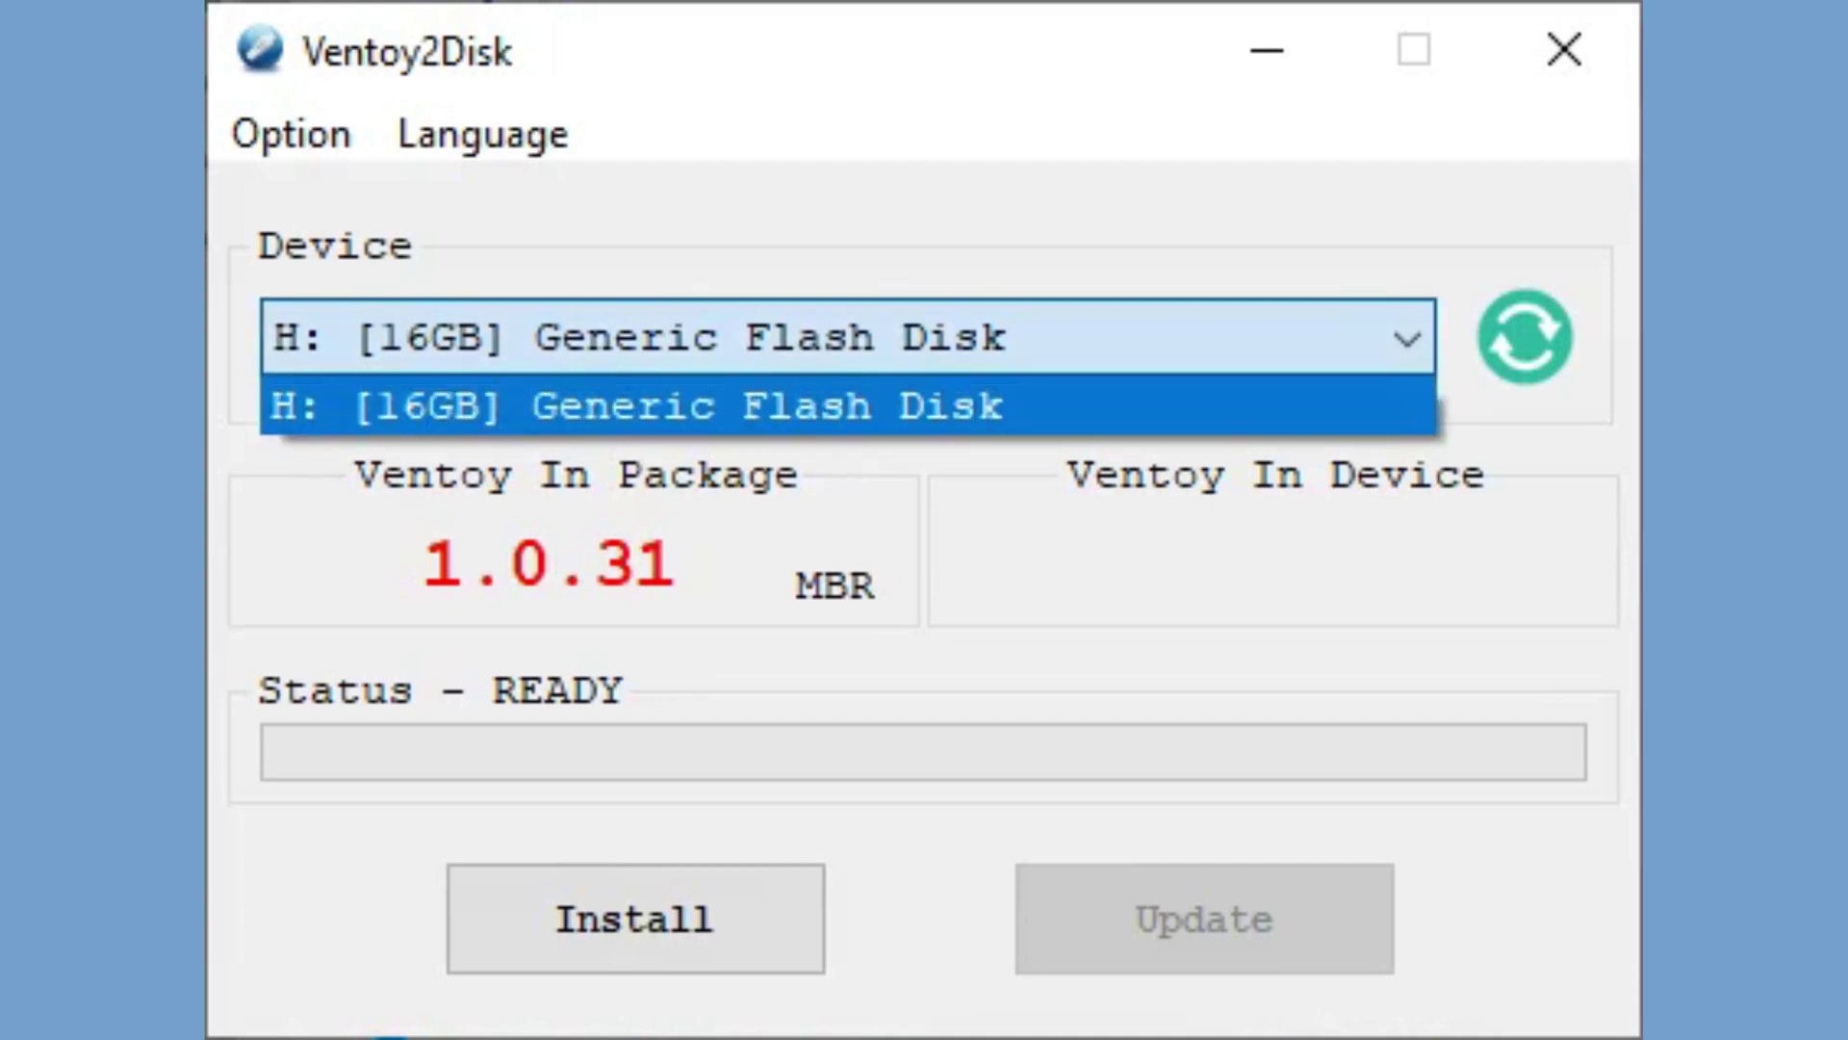
left_click(848, 406)
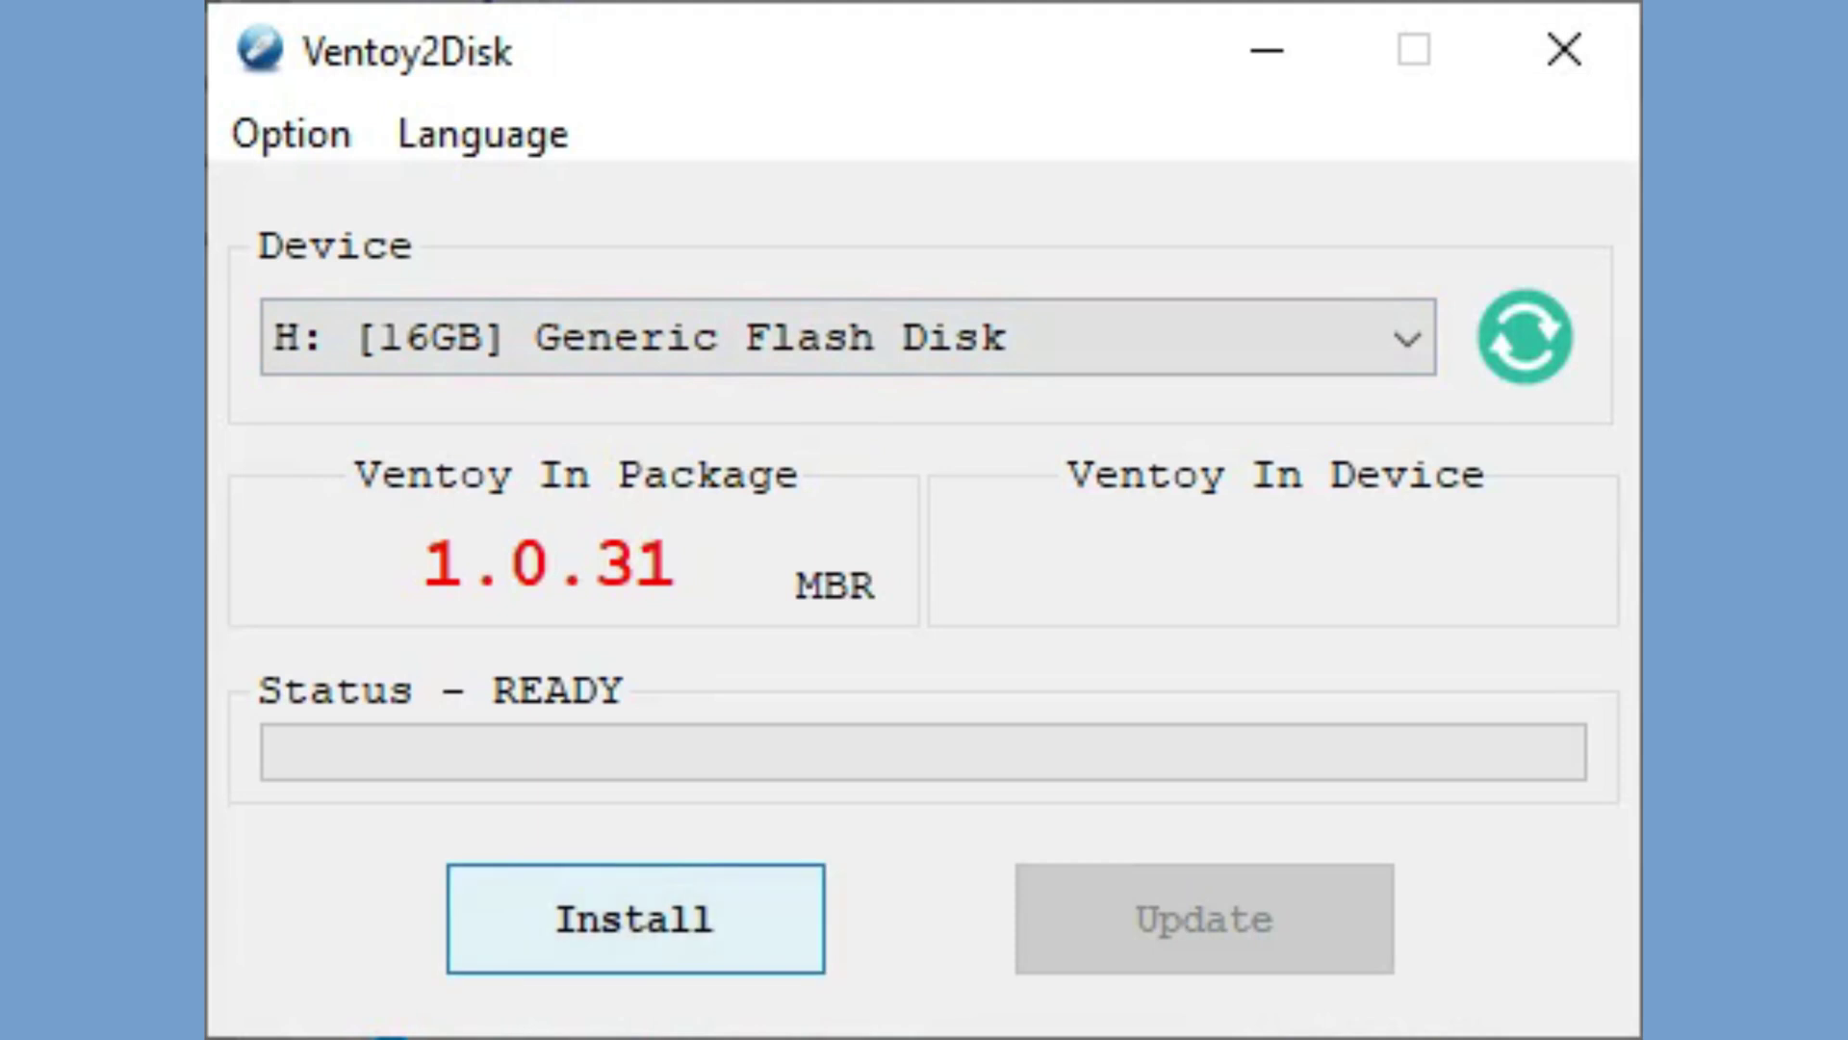
left_click(636, 918)
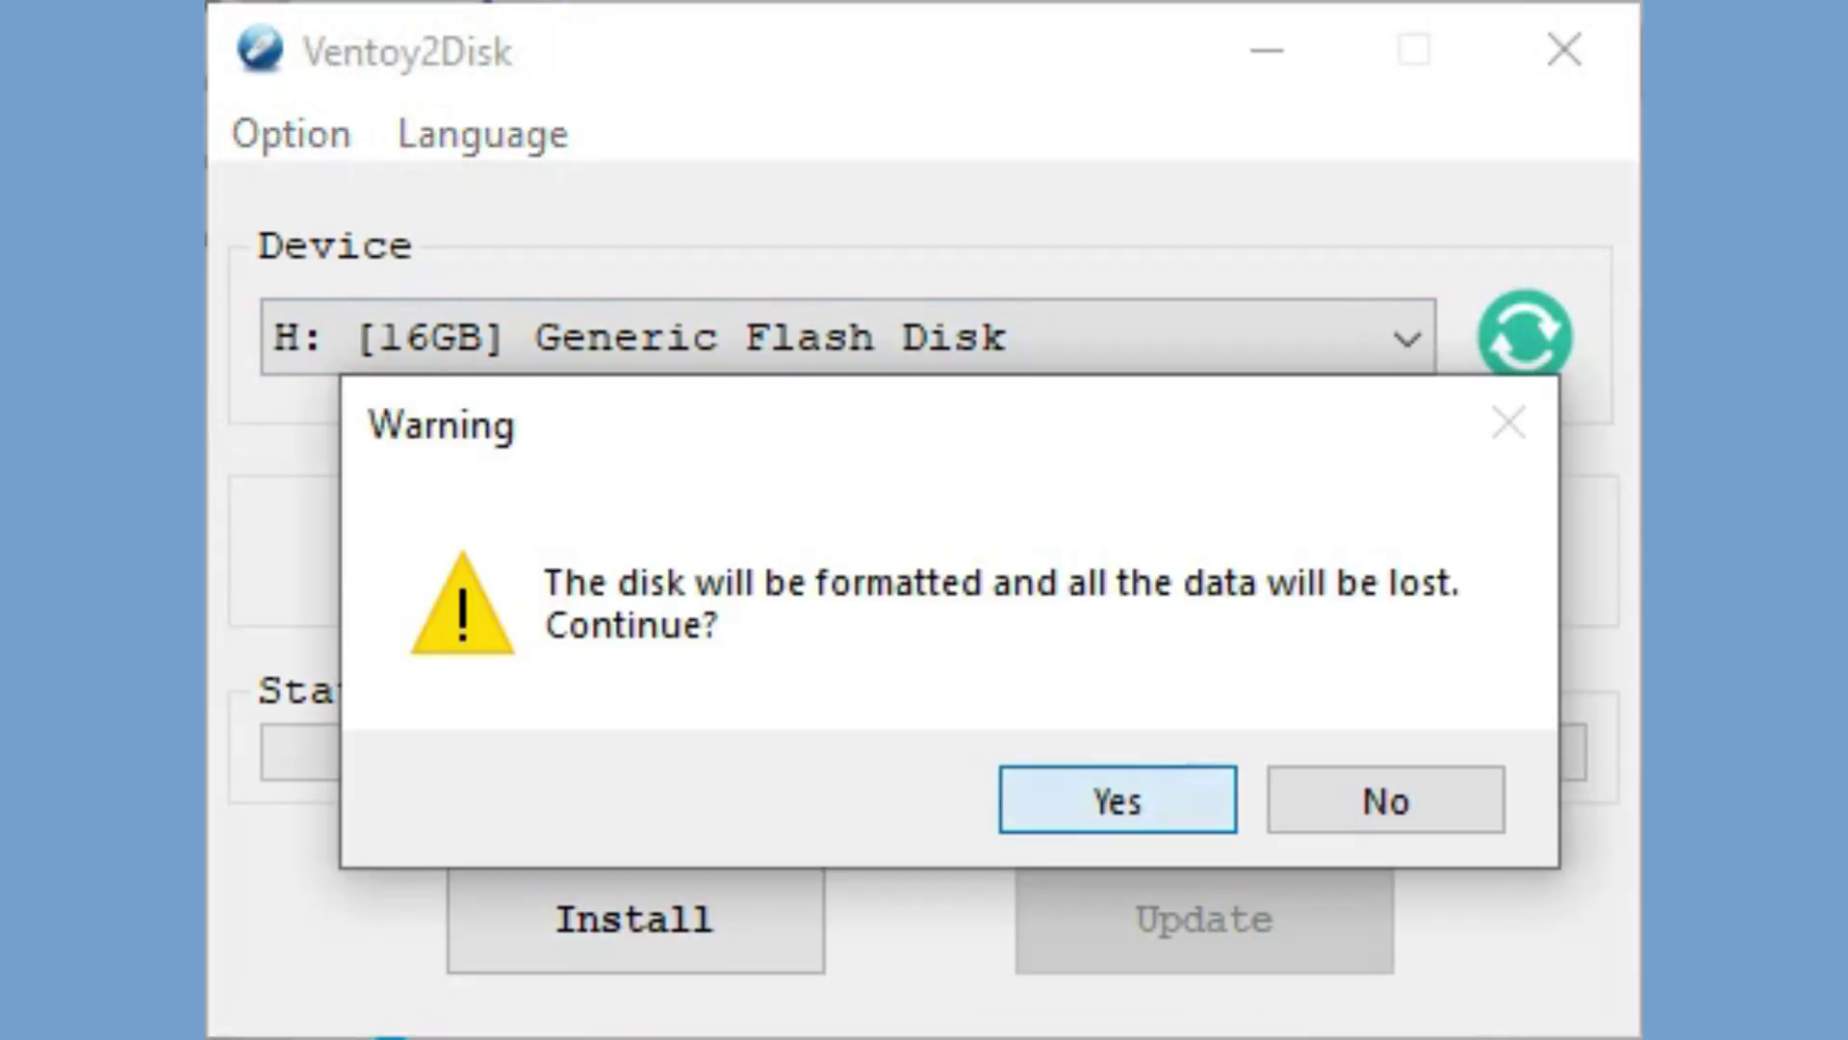
left_click(1118, 800)
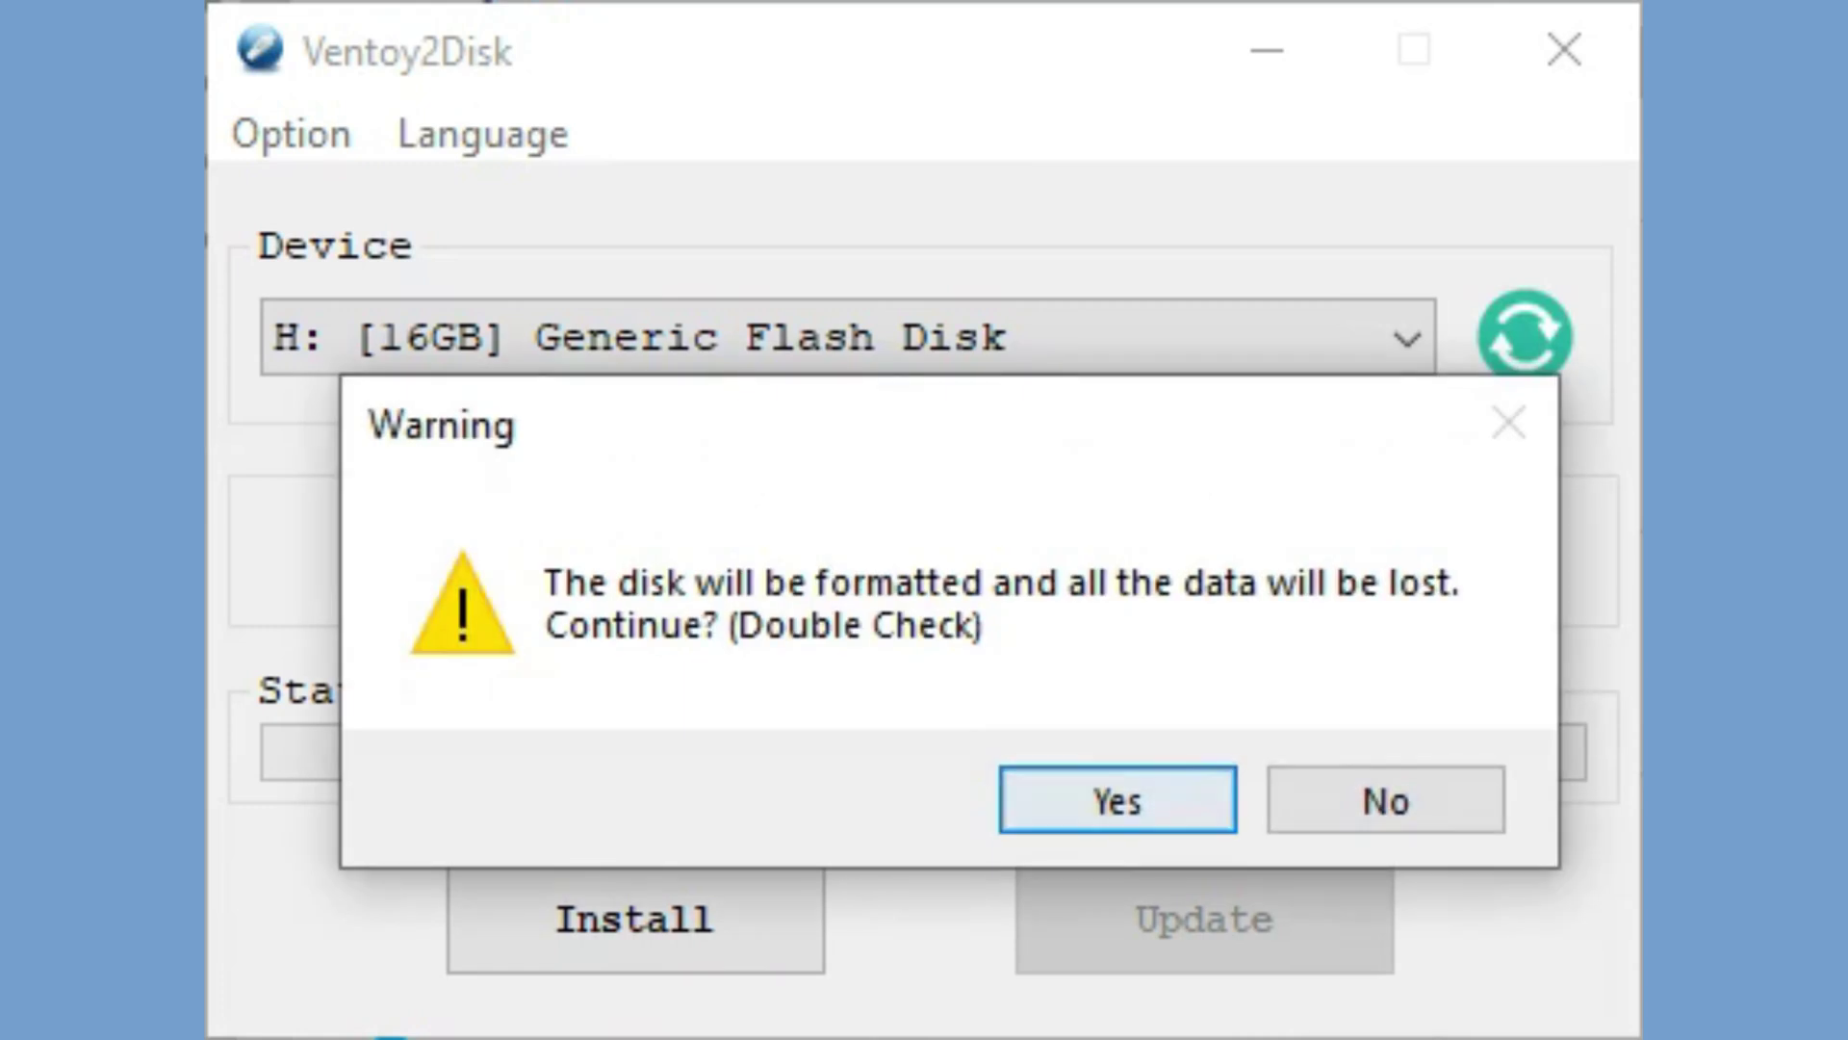
left_click(1118, 800)
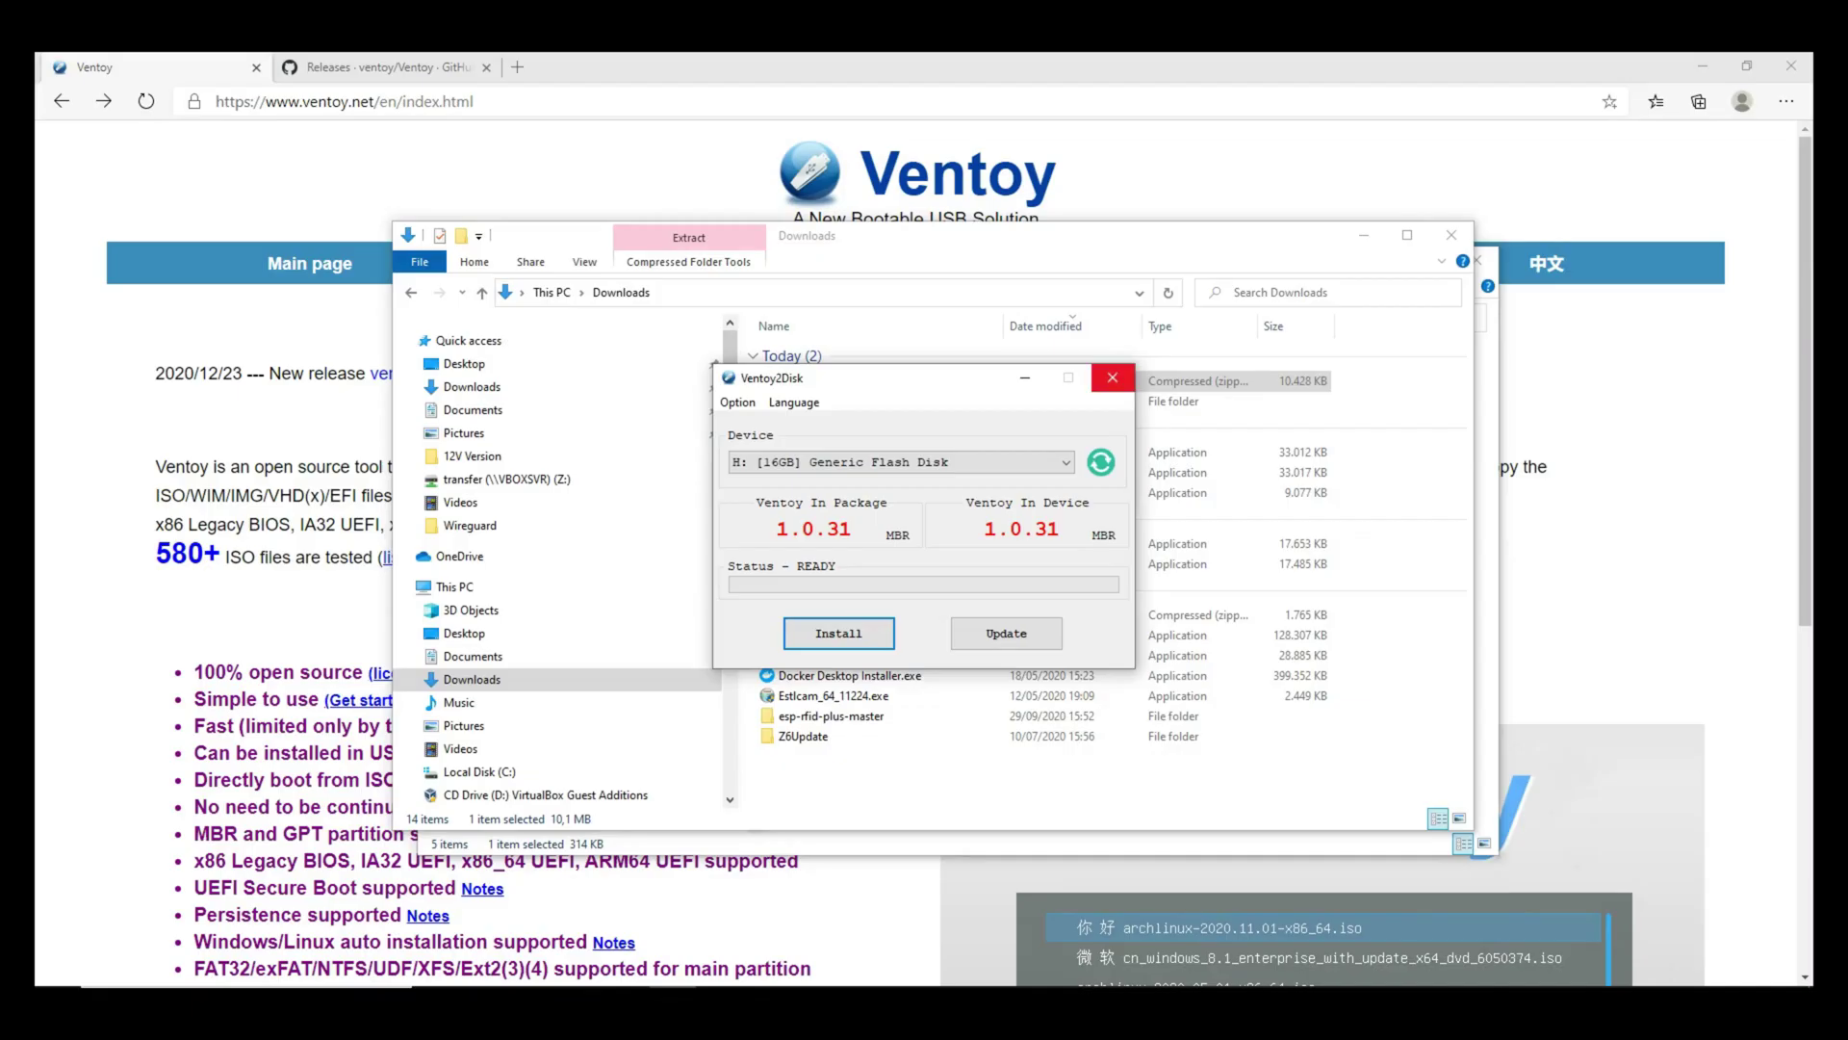
Close Ventoy2Disk and open the empty Ventoy (H:) drive in File Explorer
left_click(1113, 380)
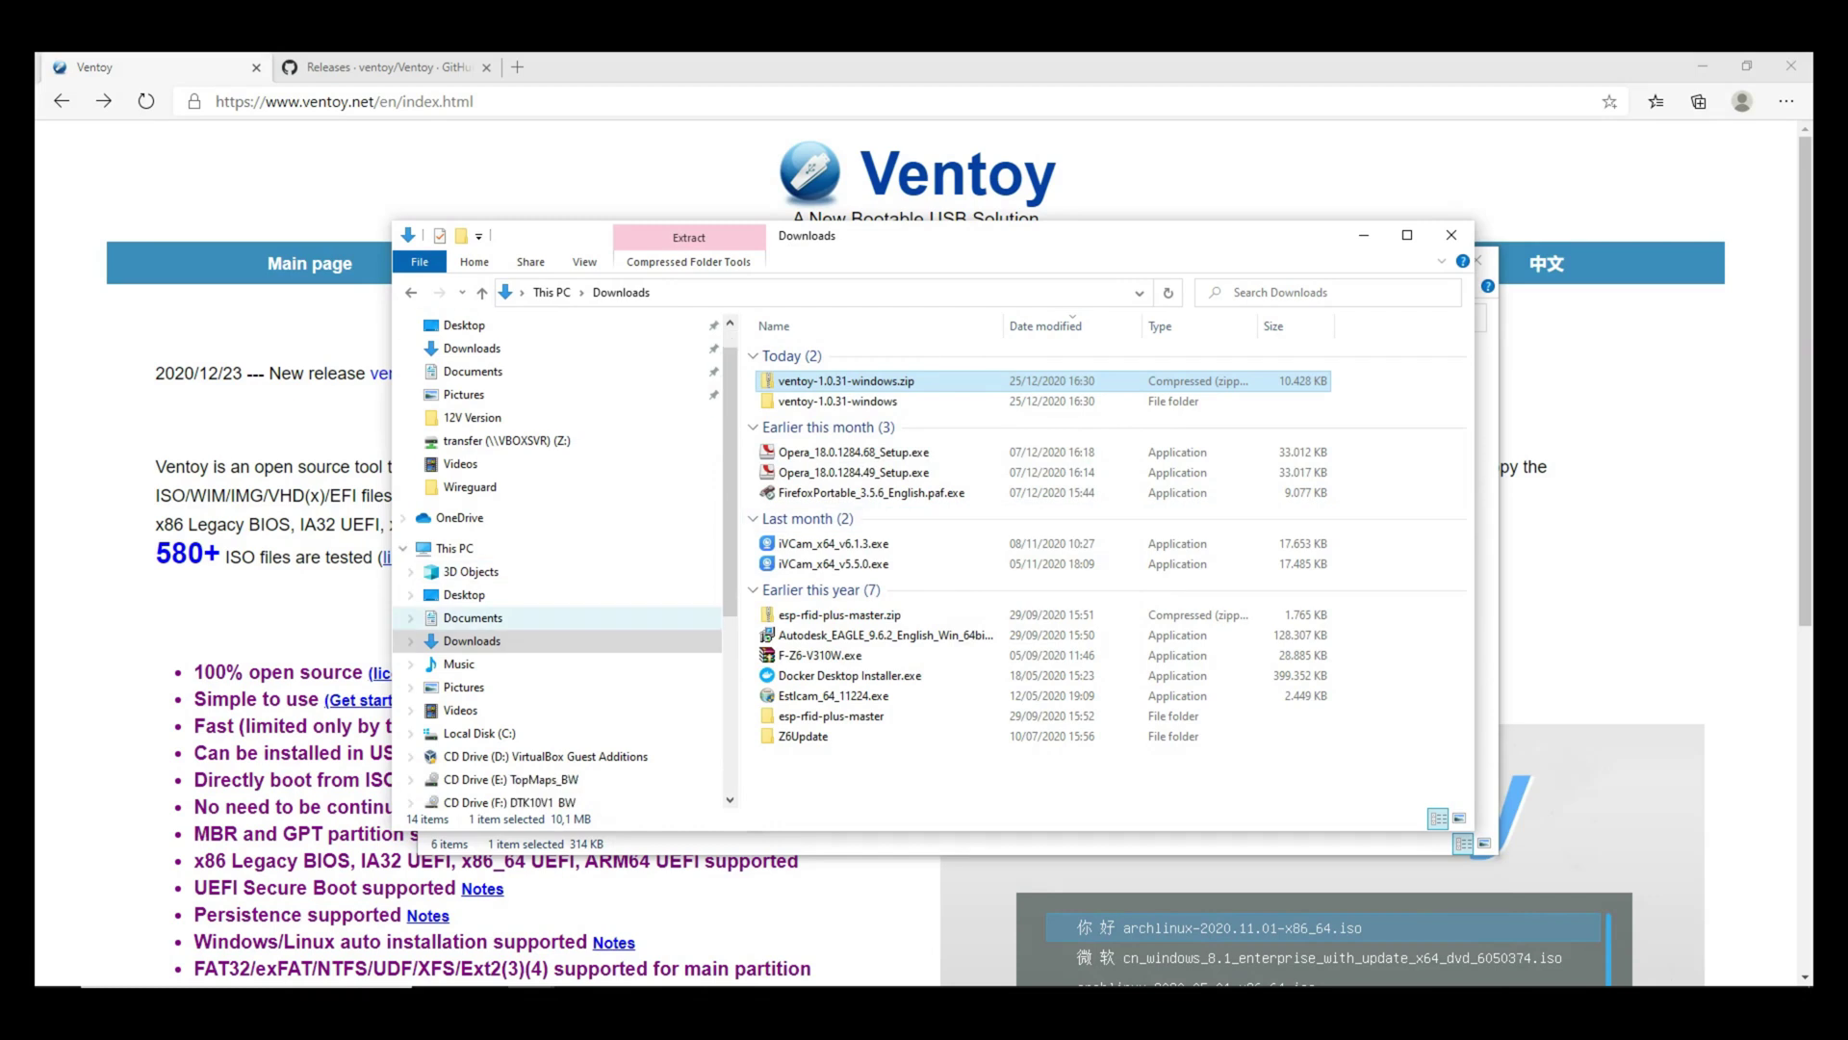
scroll(564, 622, "down", 5)
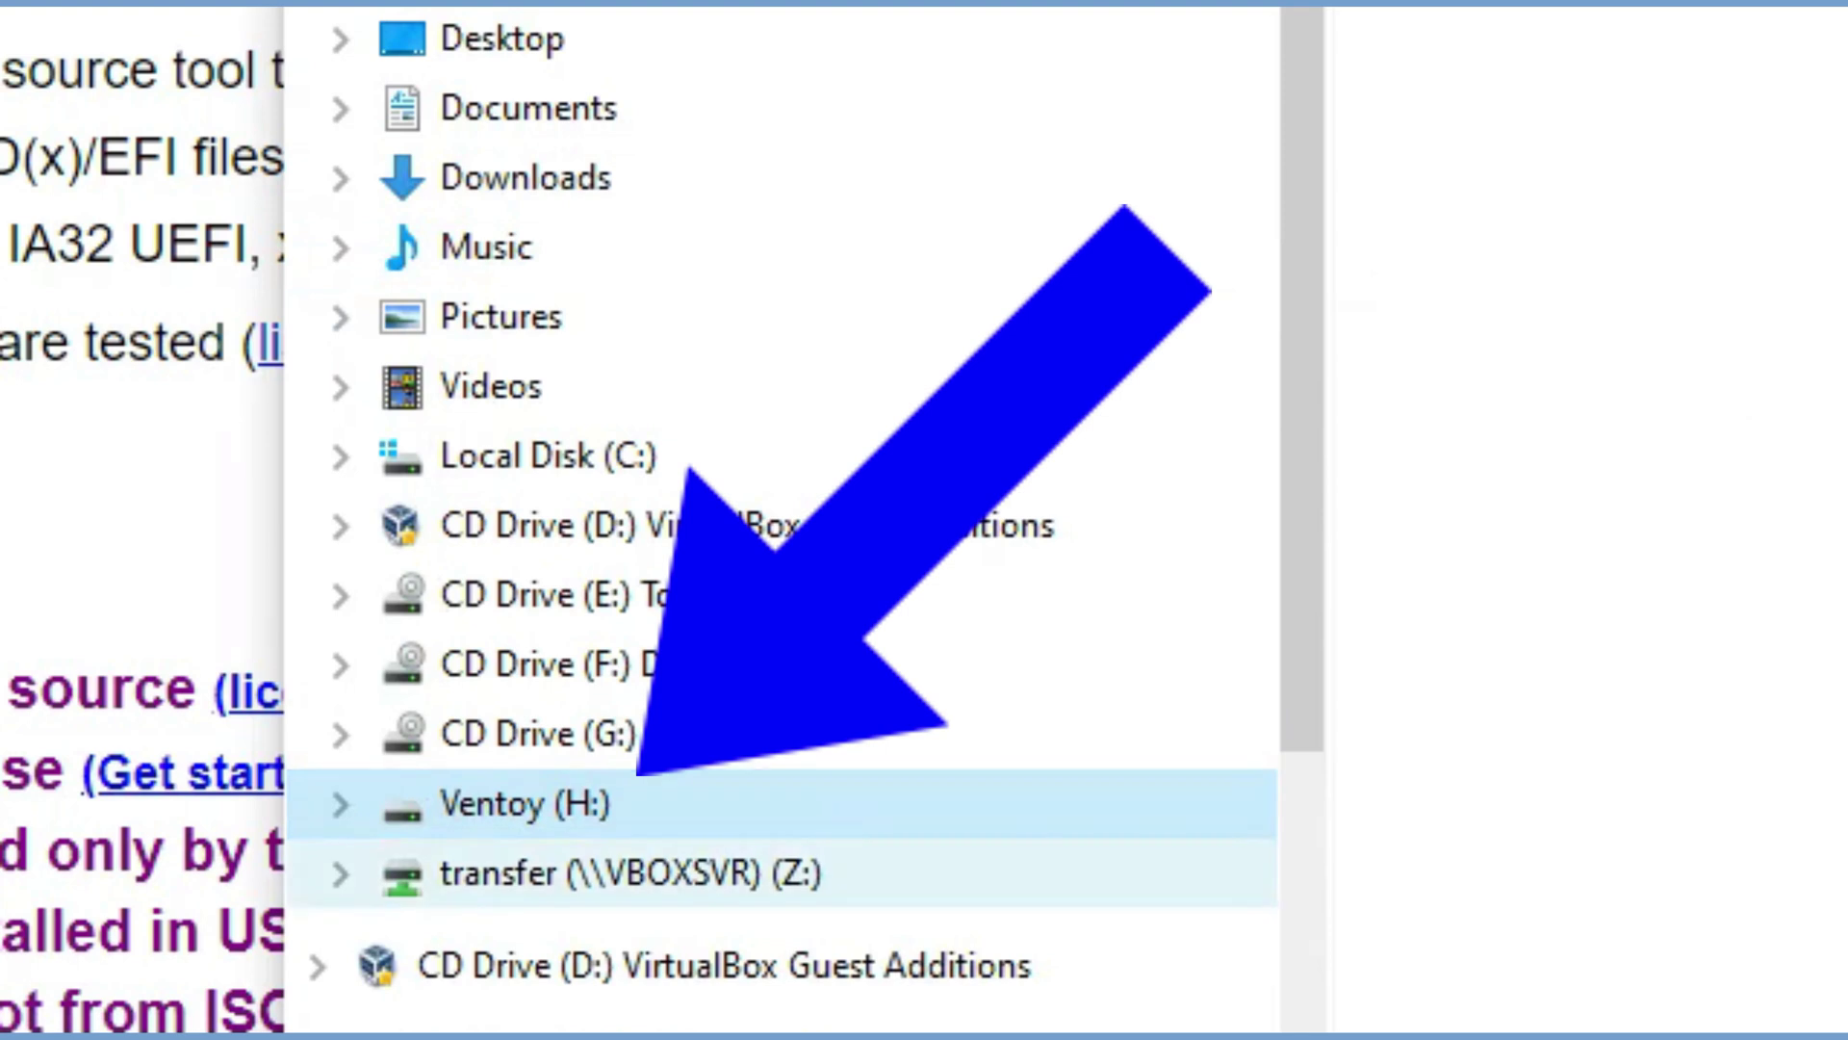
left_click(524, 803)
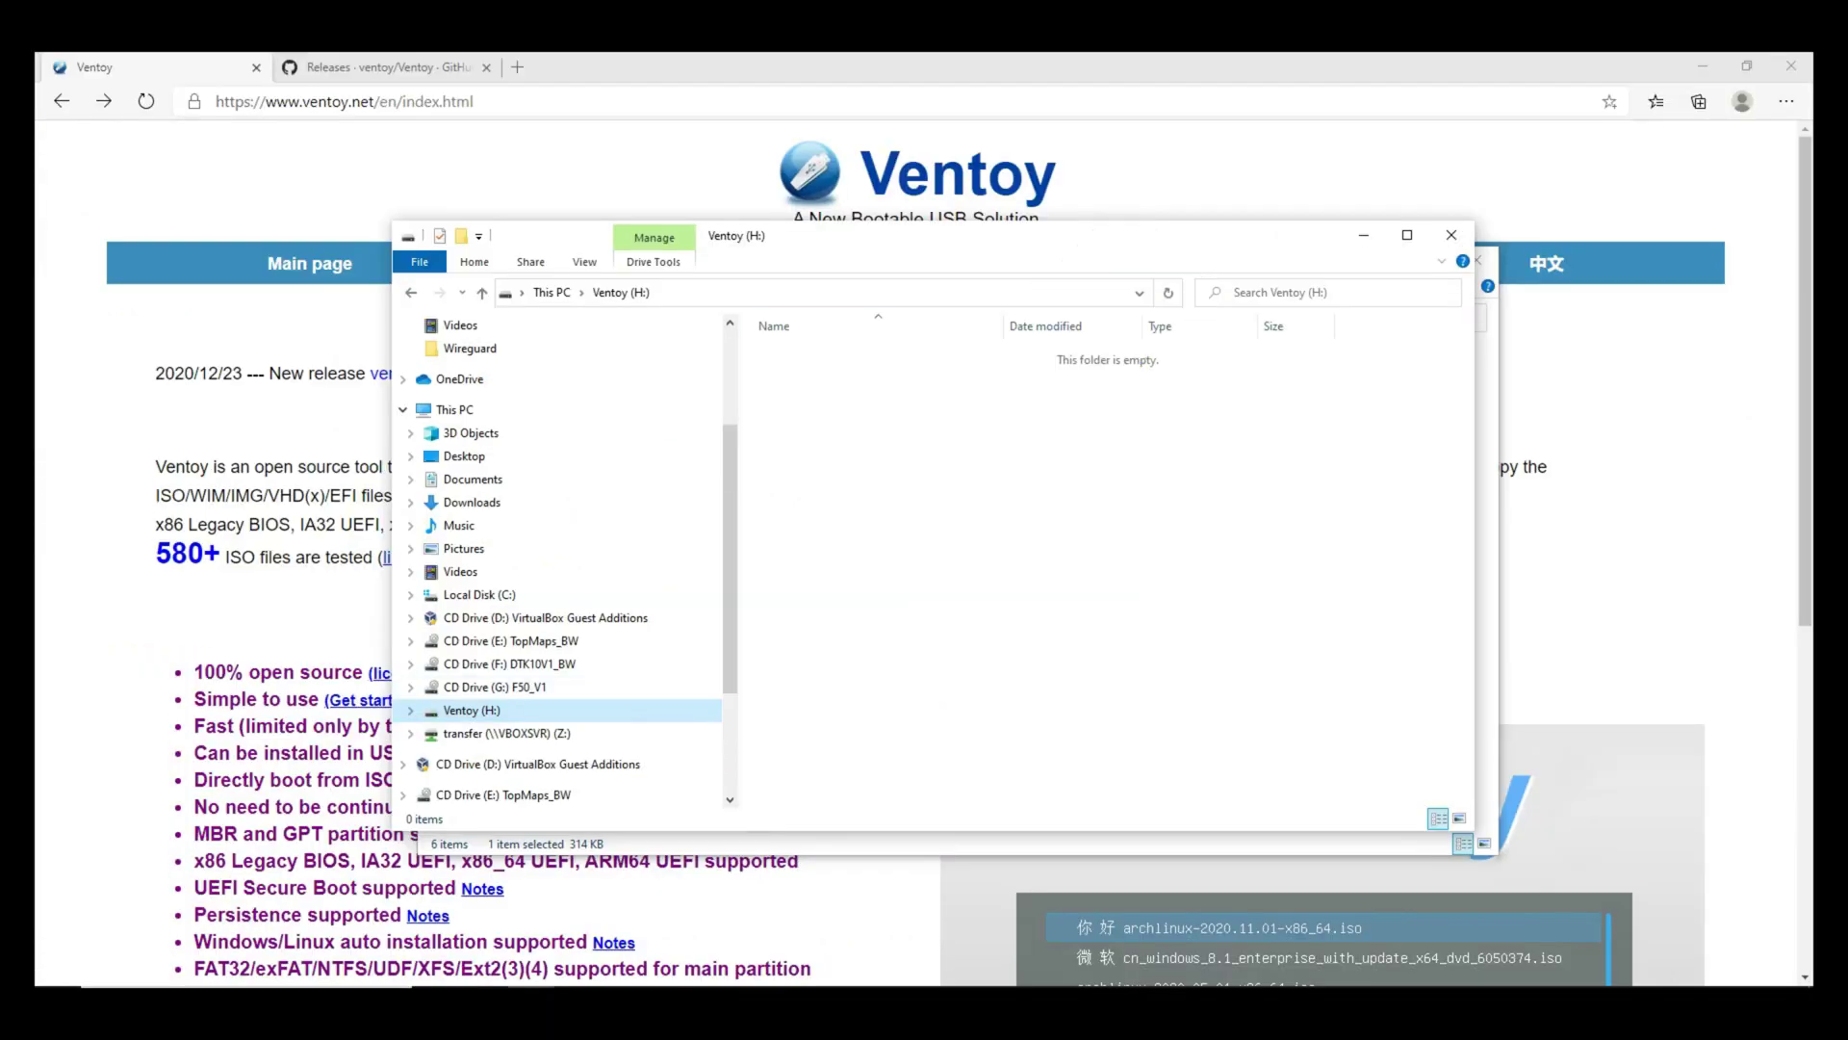
left_click_drag(830, 243, 866, 274)
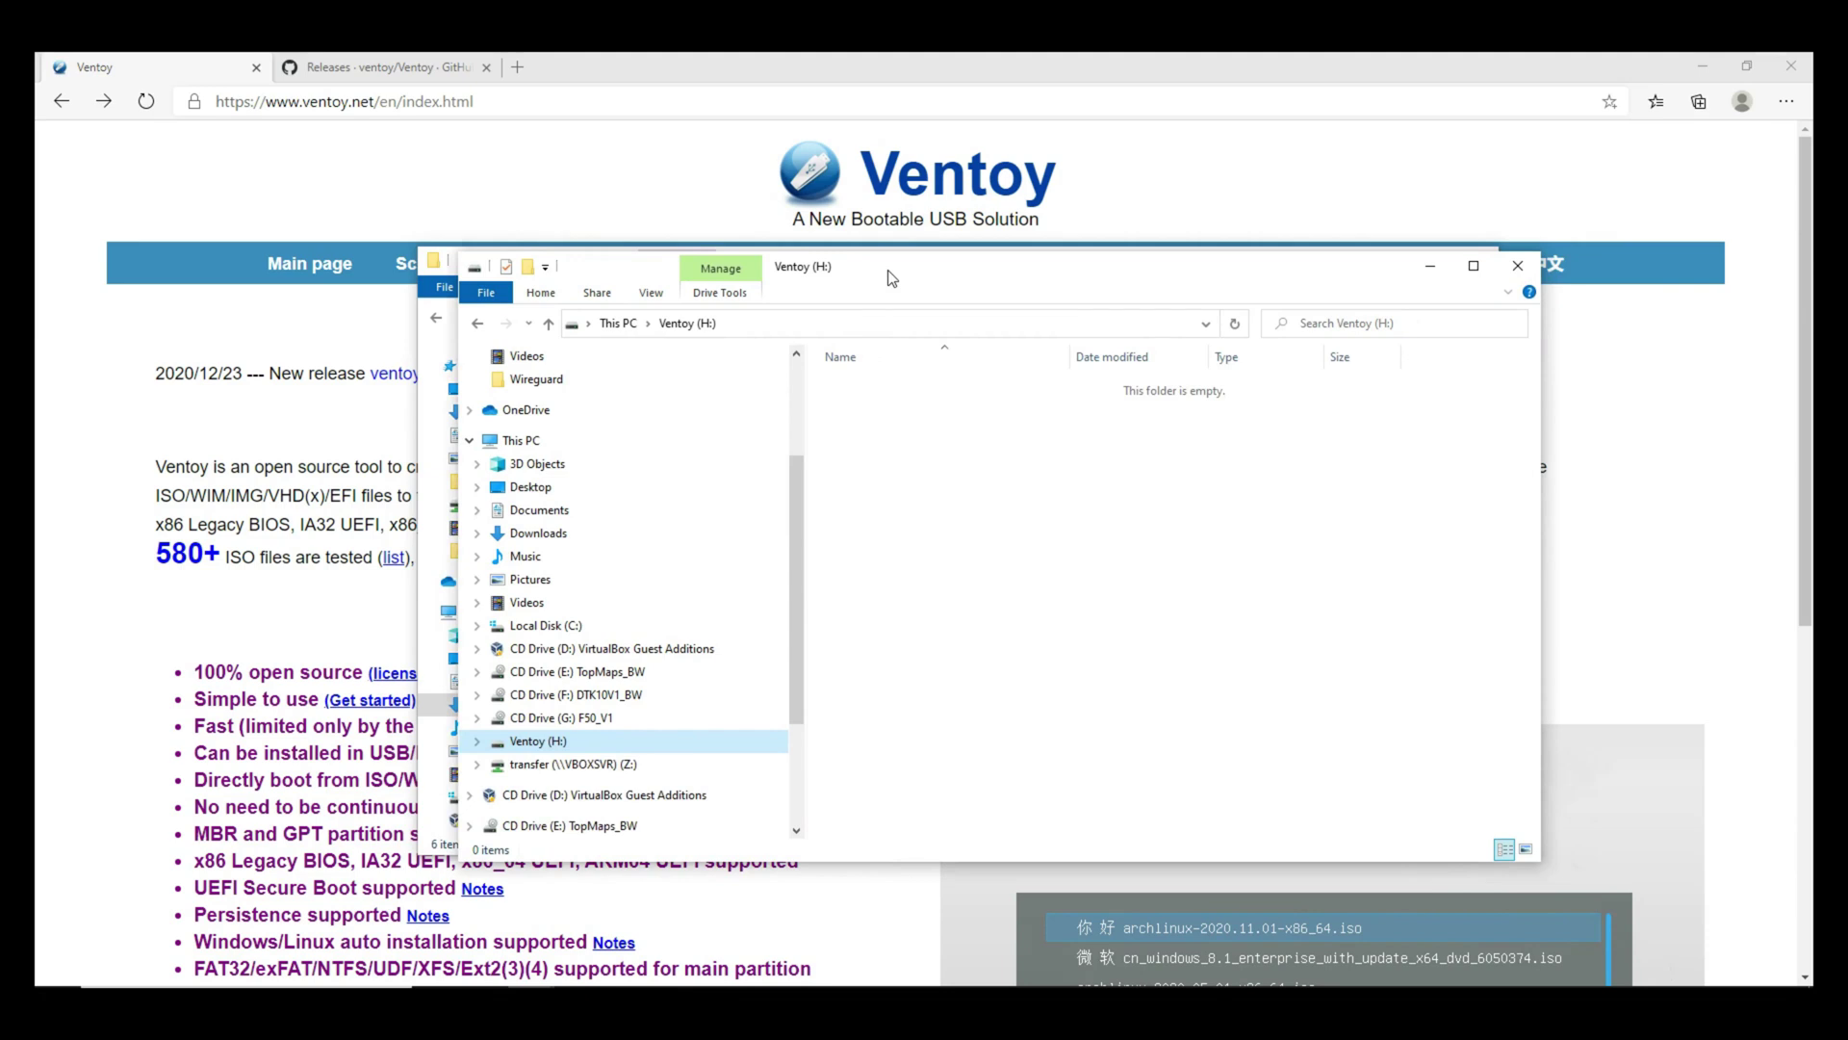